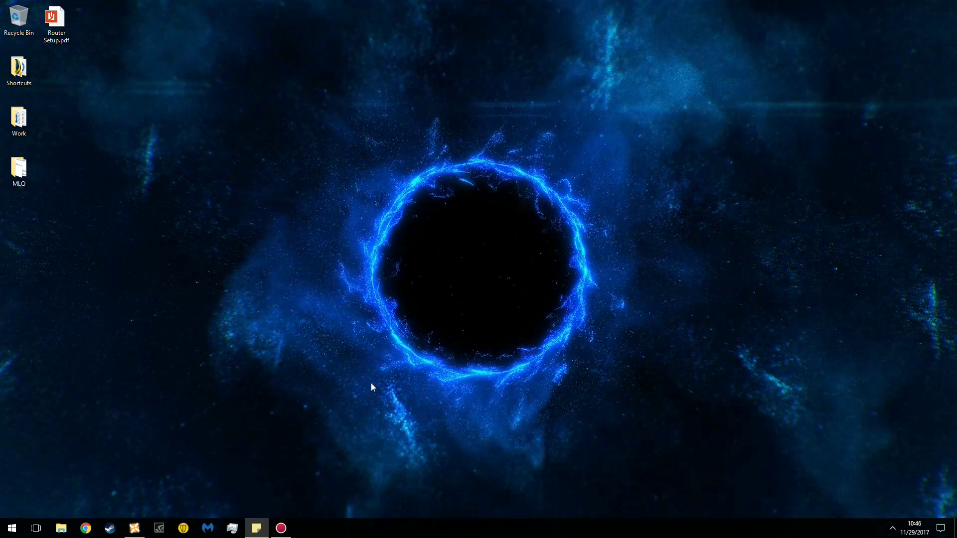
pyautogui.moveTo(132, 531)
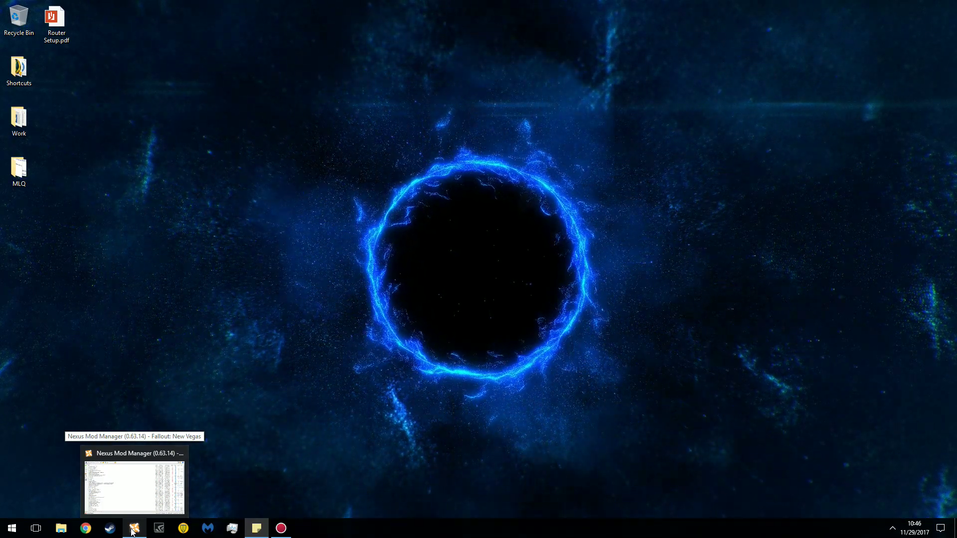
pyautogui.rightClick(133, 531)
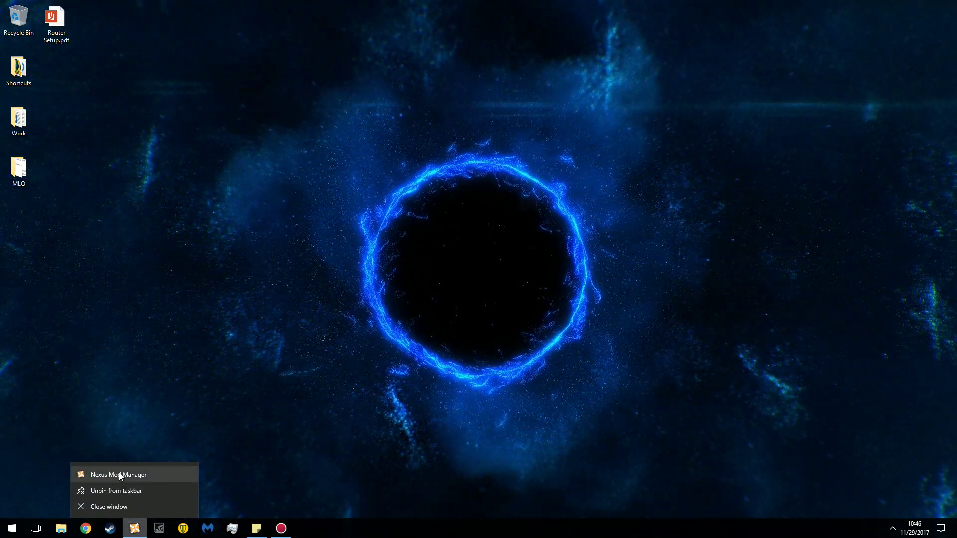
pyautogui.click(120, 475)
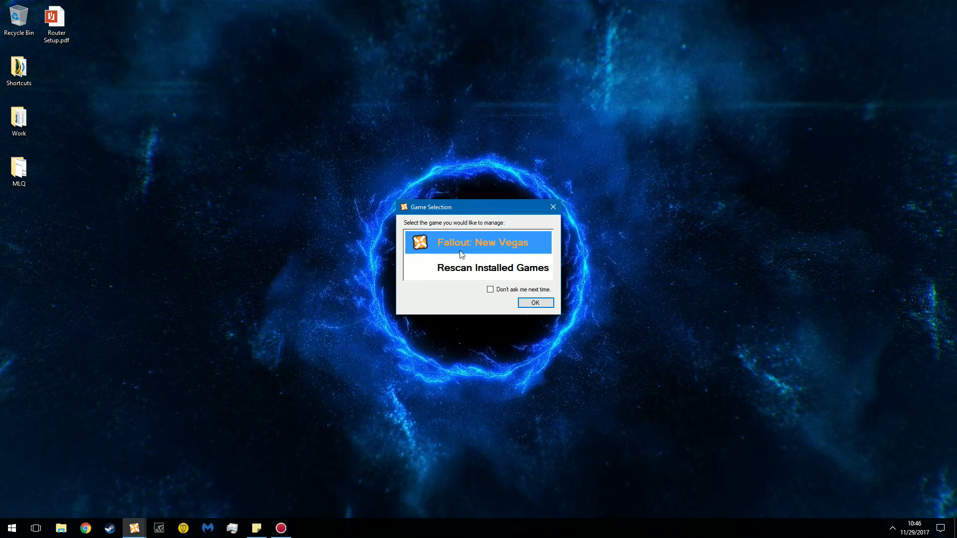
pyautogui.click(552, 207)
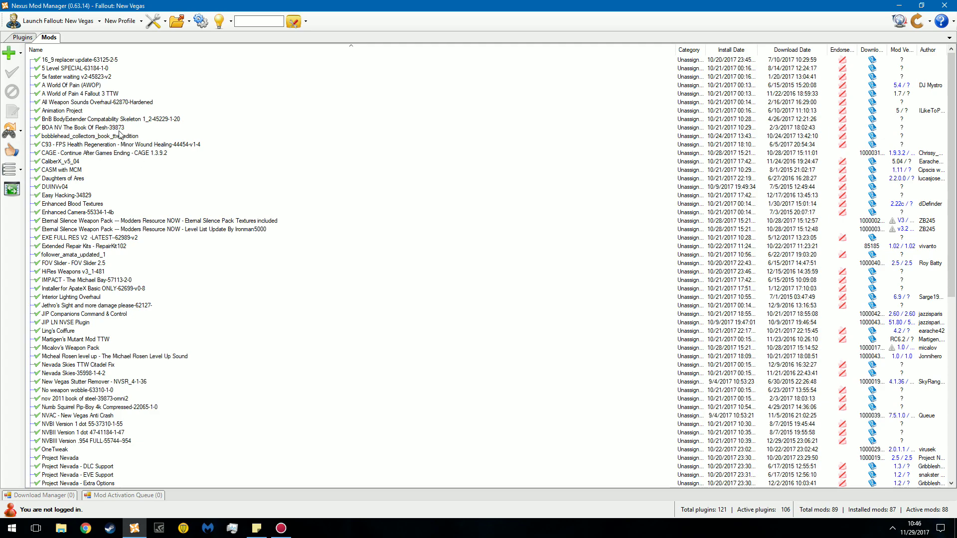
# Examine the full list of installed mods and the plugin load order, from the game's master files down to the merge patches.
pyautogui.scroll(-8, 118, 158)
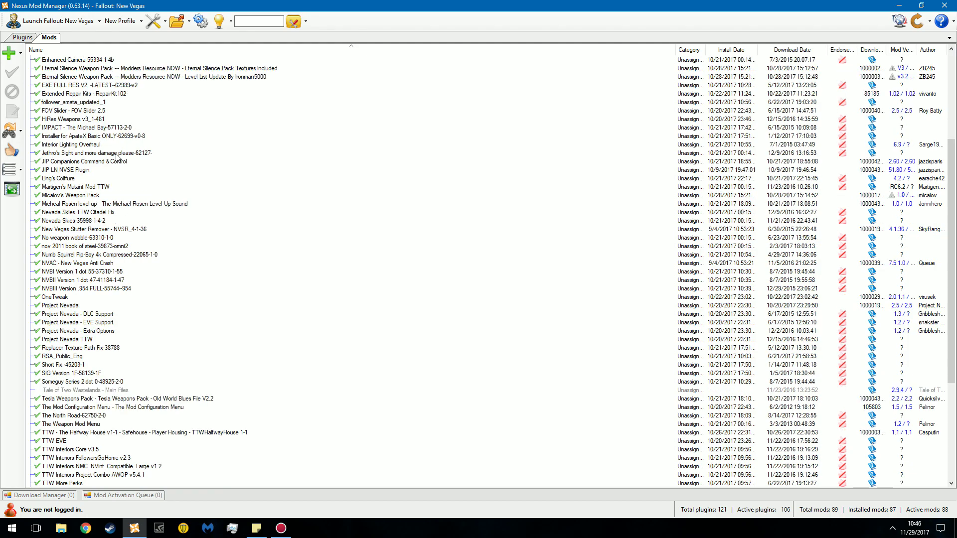
pyautogui.scroll(-5, 175, 107)
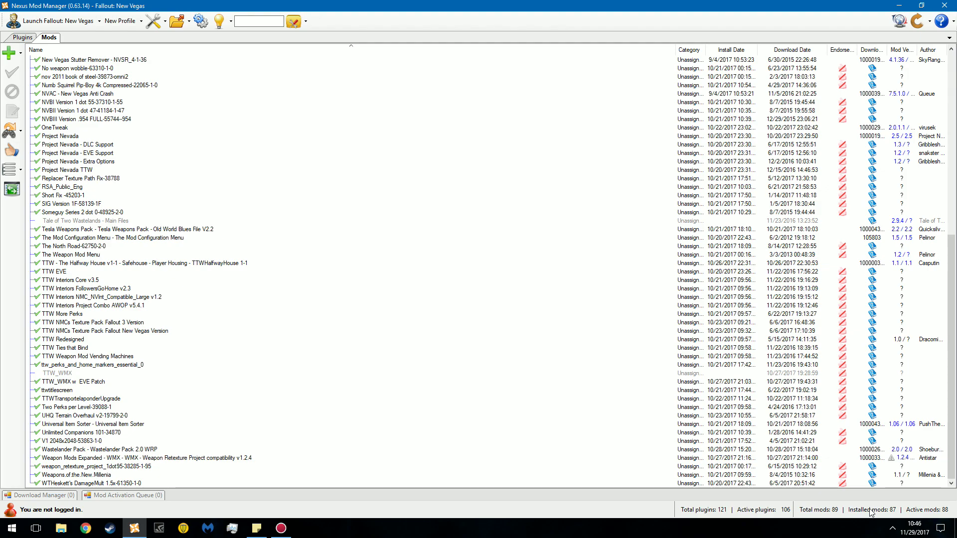
pyautogui.click(22, 38)
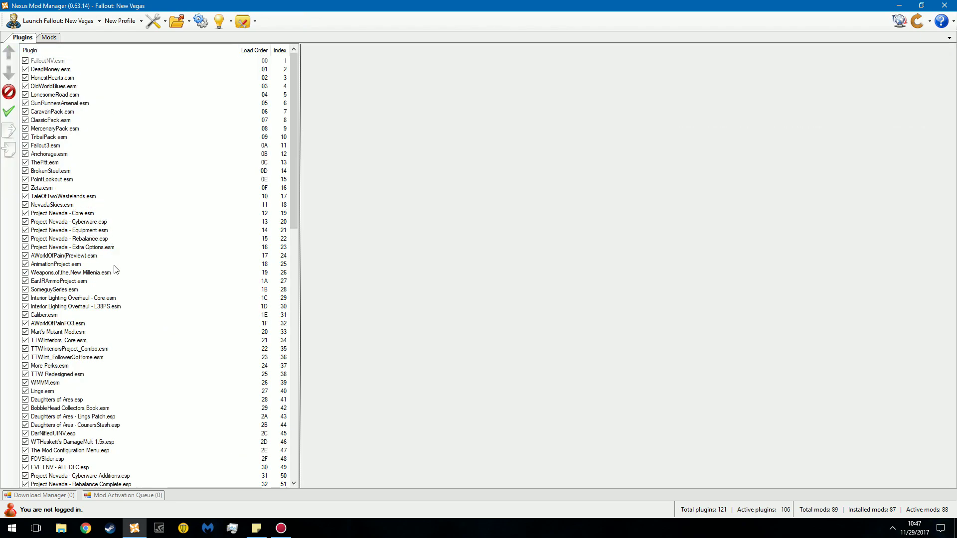
pyautogui.click(256, 529)
pyautogui.scroll(-18, 100, 165)
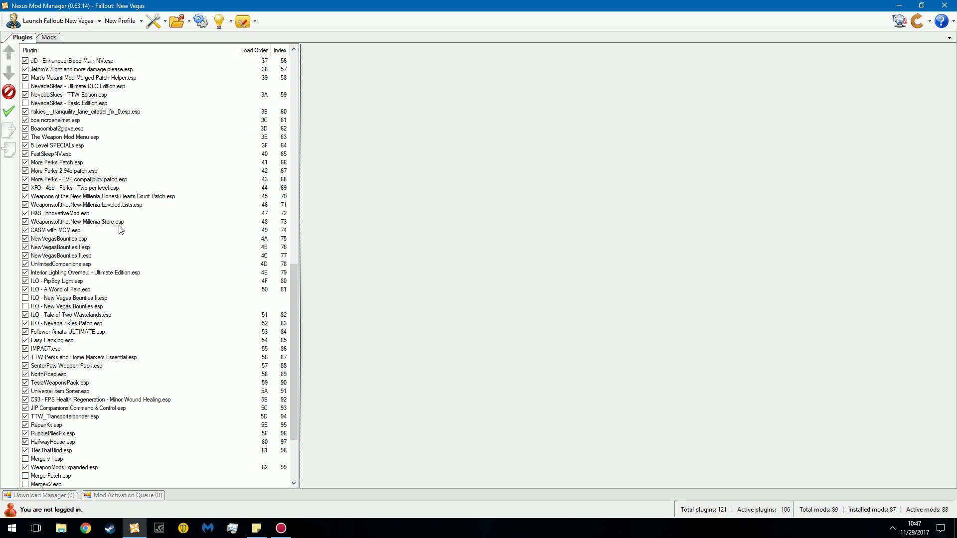
pyautogui.scroll(18, 116, 261)
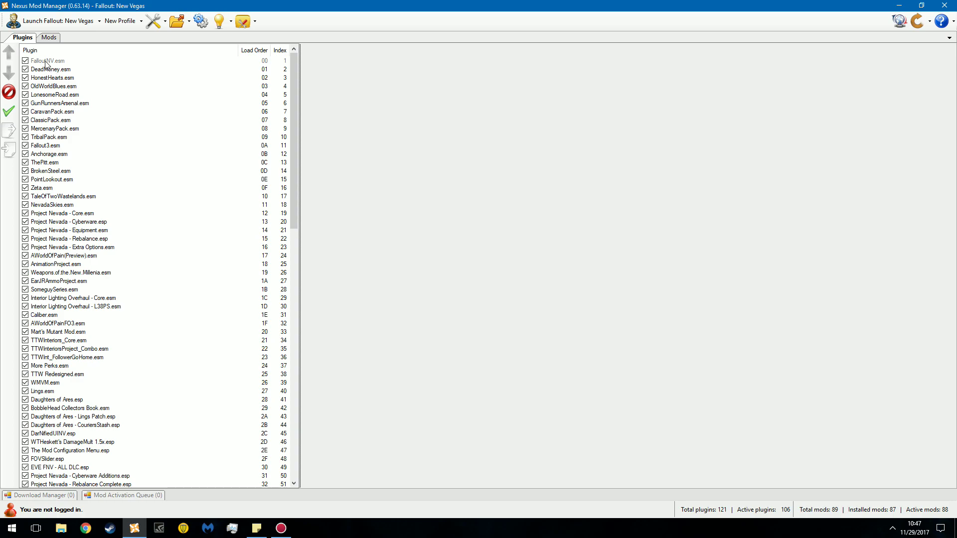
pyautogui.scroll(-12, 121, 230)
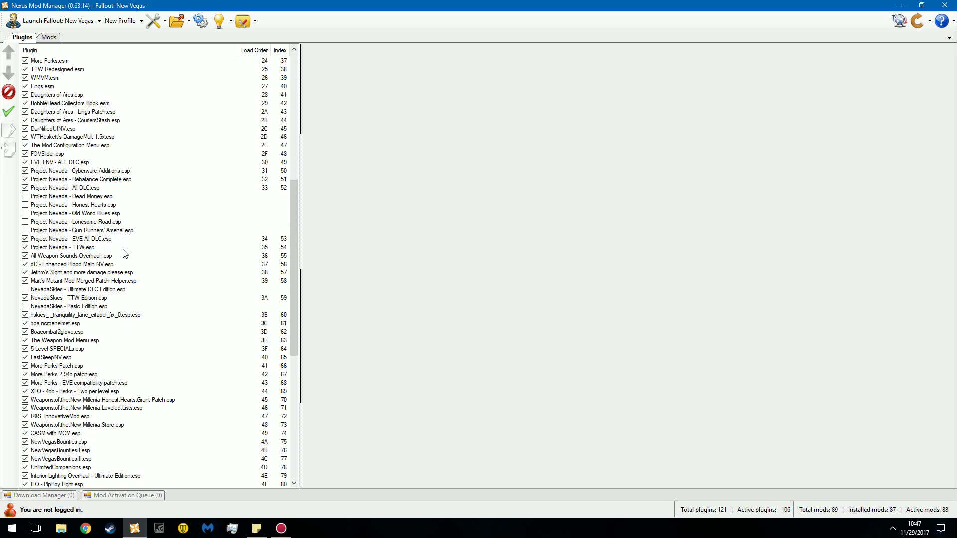
pyautogui.scroll(-8, 69, 256)
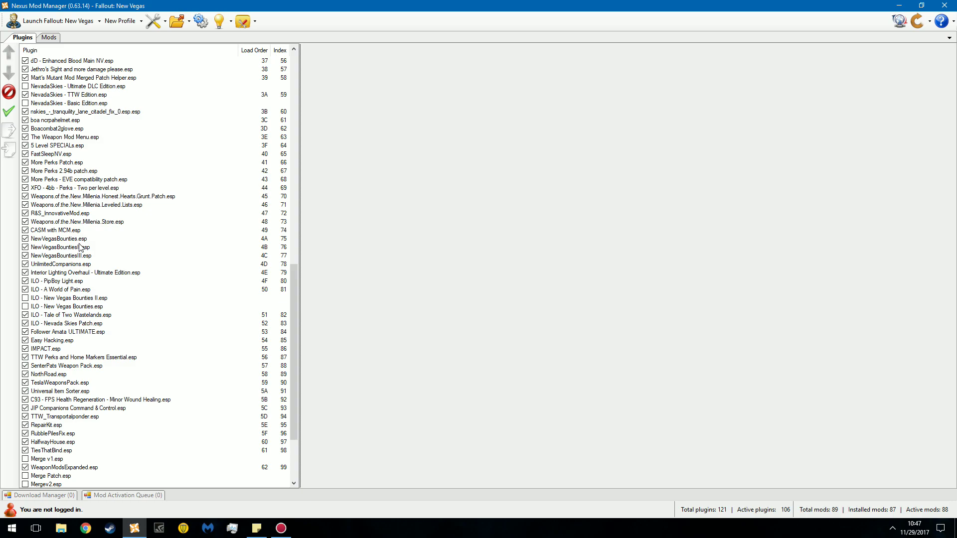
pyautogui.scroll(18, 82, 247)
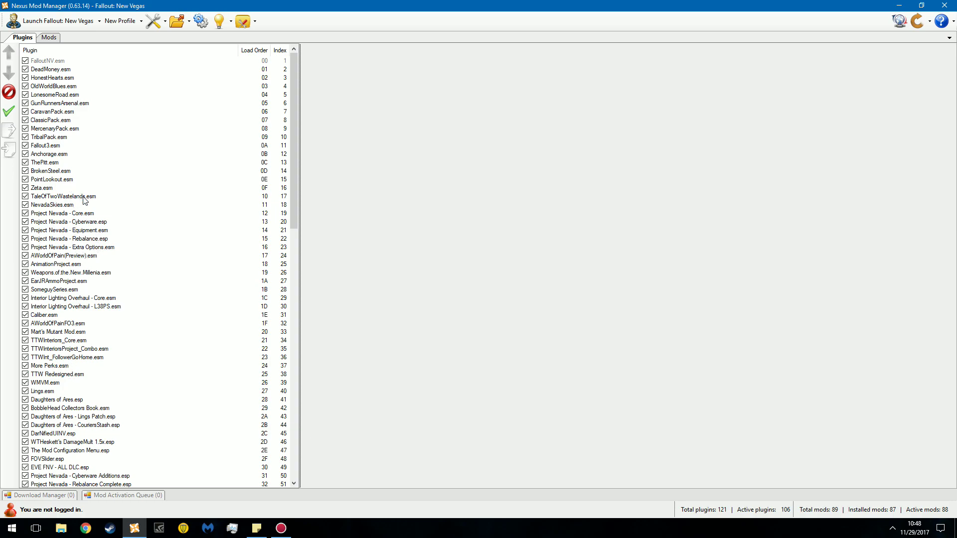
pyautogui.scroll(-2, 85, 201)
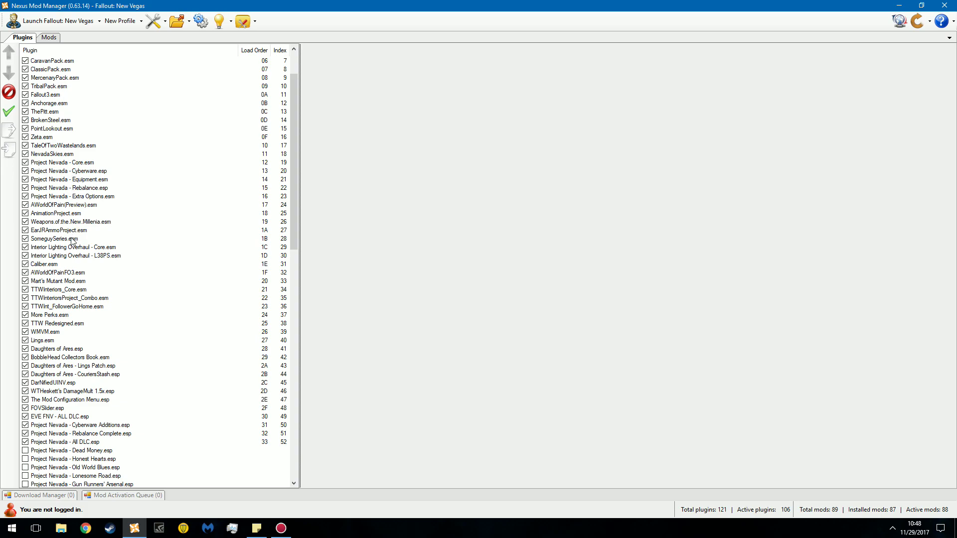
pyautogui.scroll(-6, 59, 349)
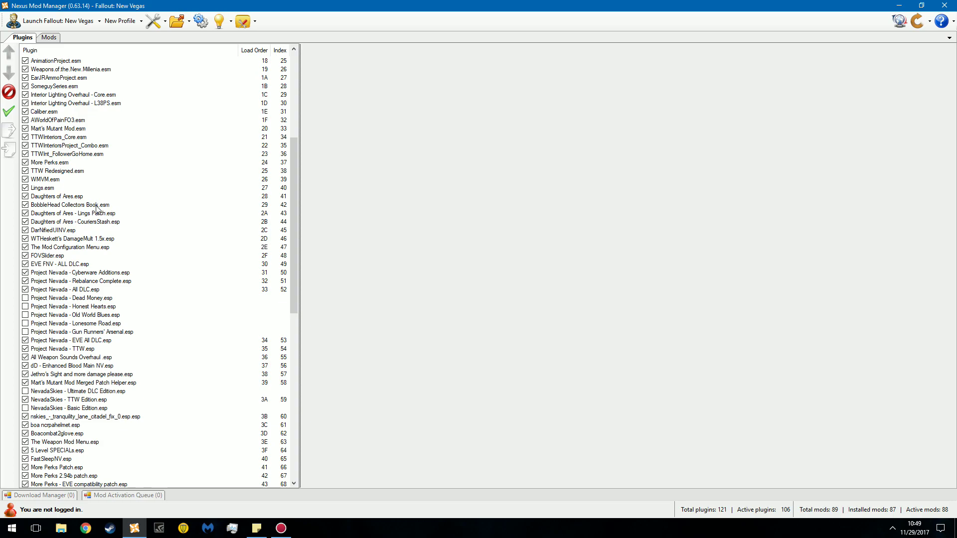
# Move Daughters of Ares.esp directly below BobbleHead Collectors Book.esm in the load order and check its Lings Patch plugin's masters.
pyautogui.click(70, 198)
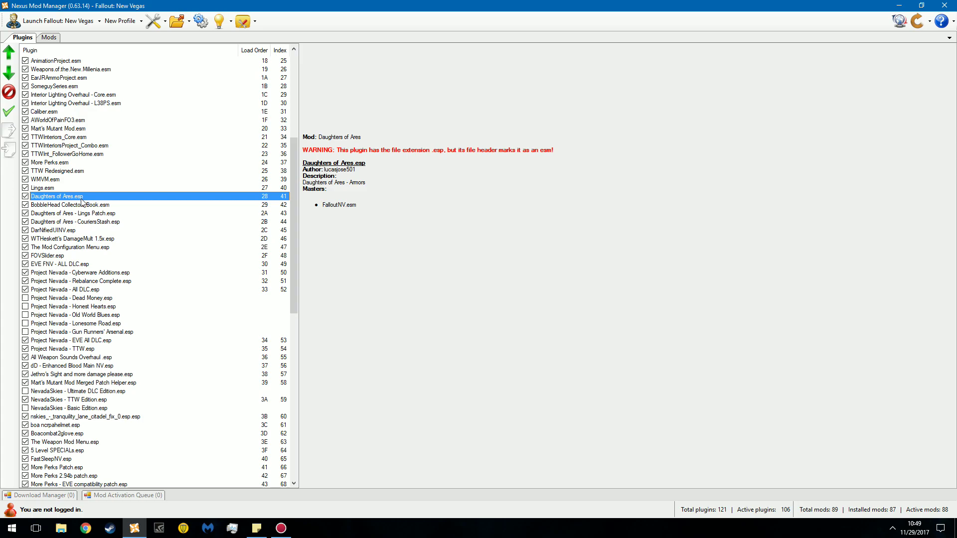
pyautogui.moveTo(58, 197); pyautogui.dragTo(65, 222)
pyautogui.click(70, 214)
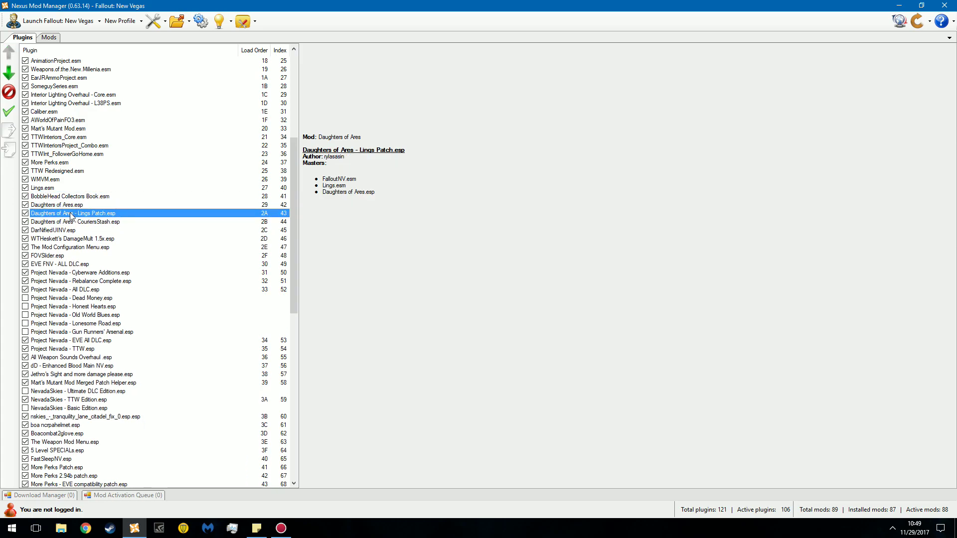
pyautogui.click(64, 205)
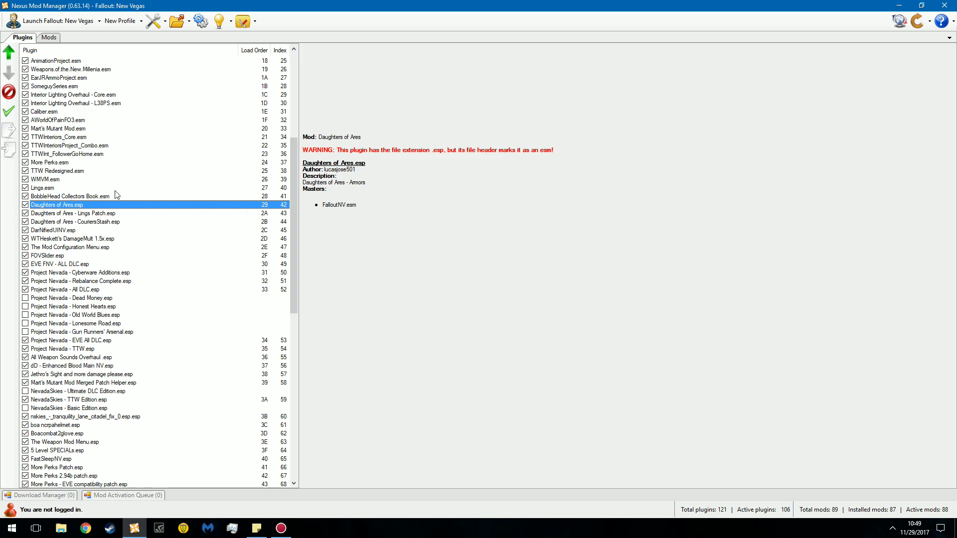
# Review the load order from beginning to end, including the masters required by Daughters of Ares - CouriersStash.esp.
pyautogui.scroll(6, 104, 234)
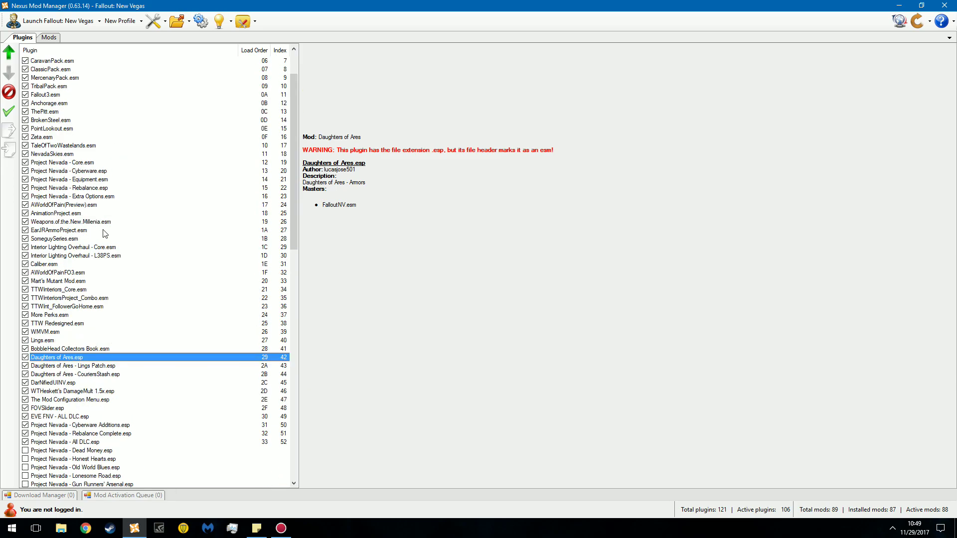
pyautogui.scroll(2, 108, 236)
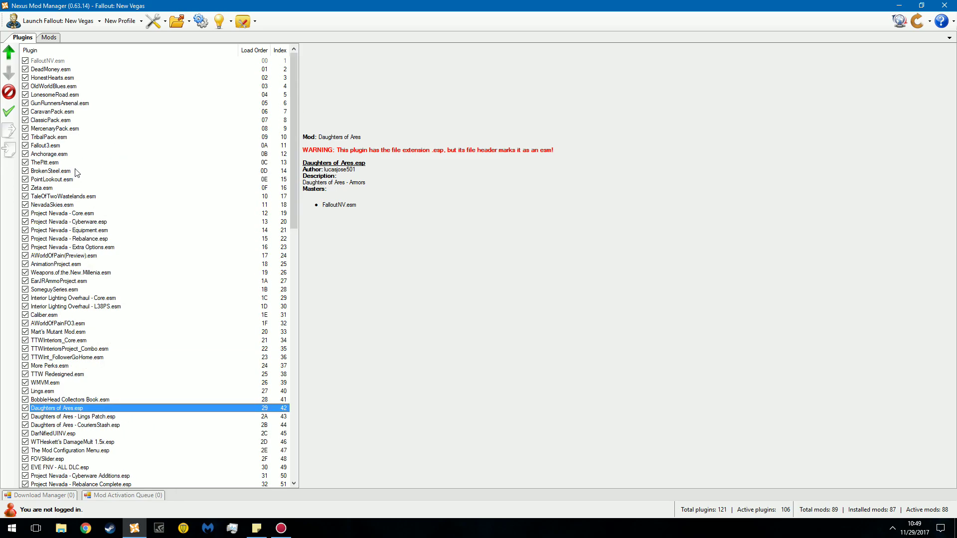
pyautogui.scroll(-4, 96, 275)
pyautogui.click(108, 323)
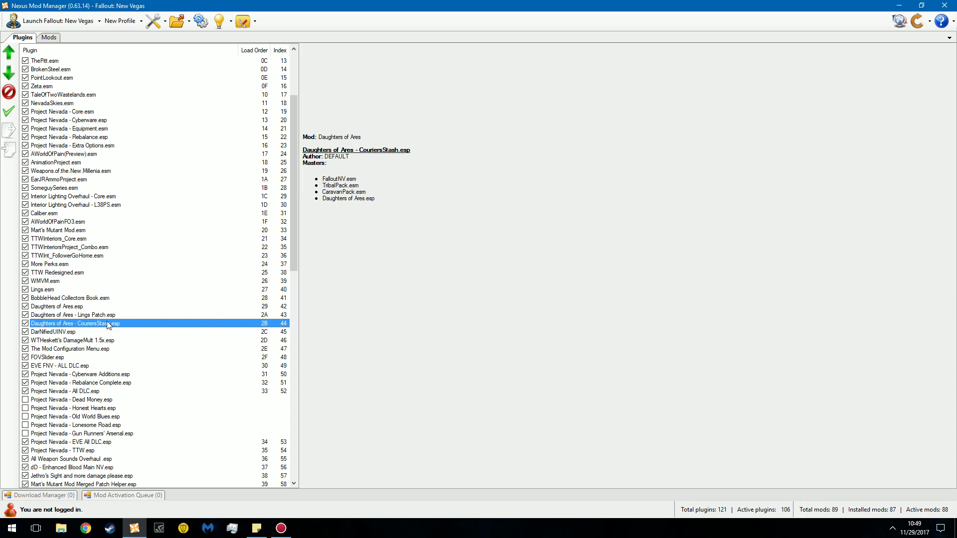
pyautogui.scroll(-2, 117, 325)
pyautogui.scroll(-12, 114, 319)
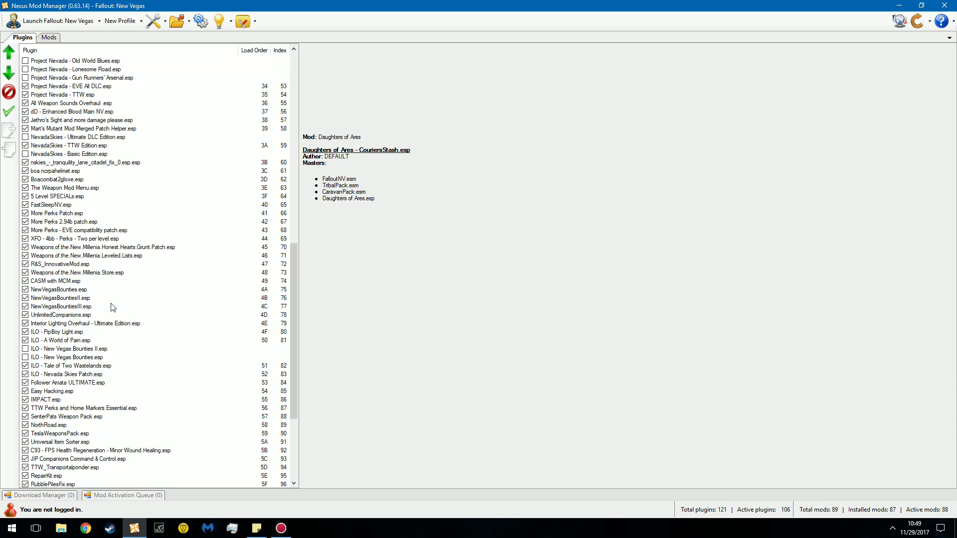
pyautogui.scroll(-6, 112, 299)
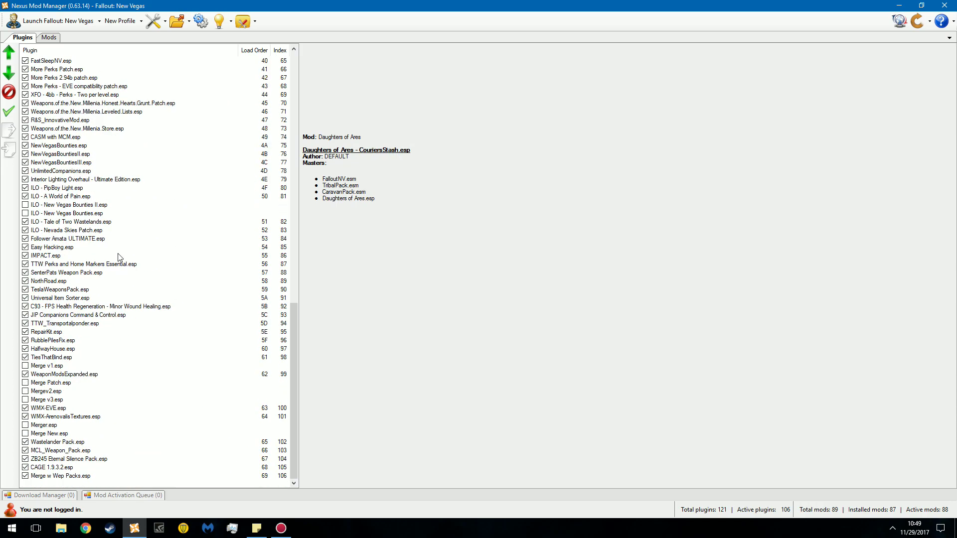
# In the mods list, inspect Project Nevada and its DLC Support, EVE Support and Extra Options add-ons.
pyautogui.click(50, 39)
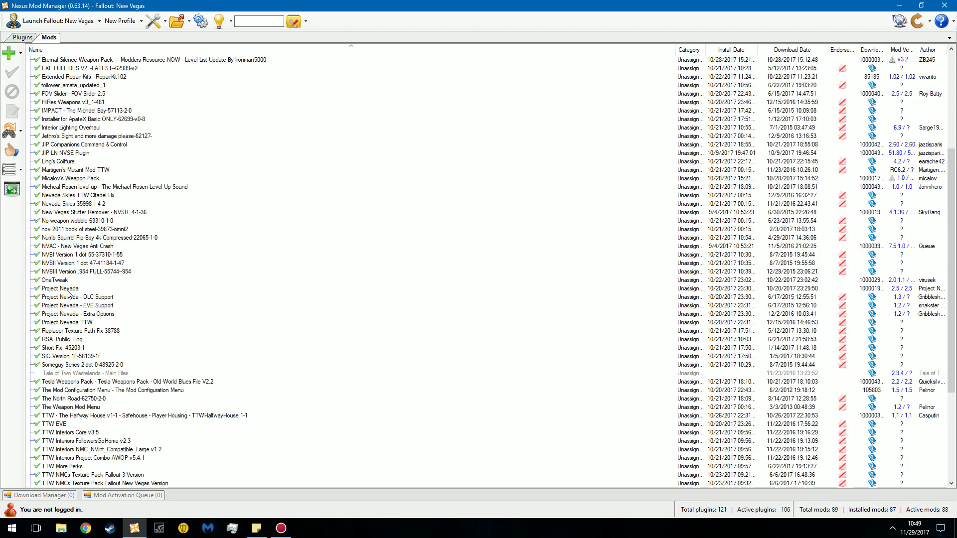
pyautogui.click(96, 314)
pyautogui.keyDown('shift'); pyautogui.click(92, 306); pyautogui.keyUp('shift')
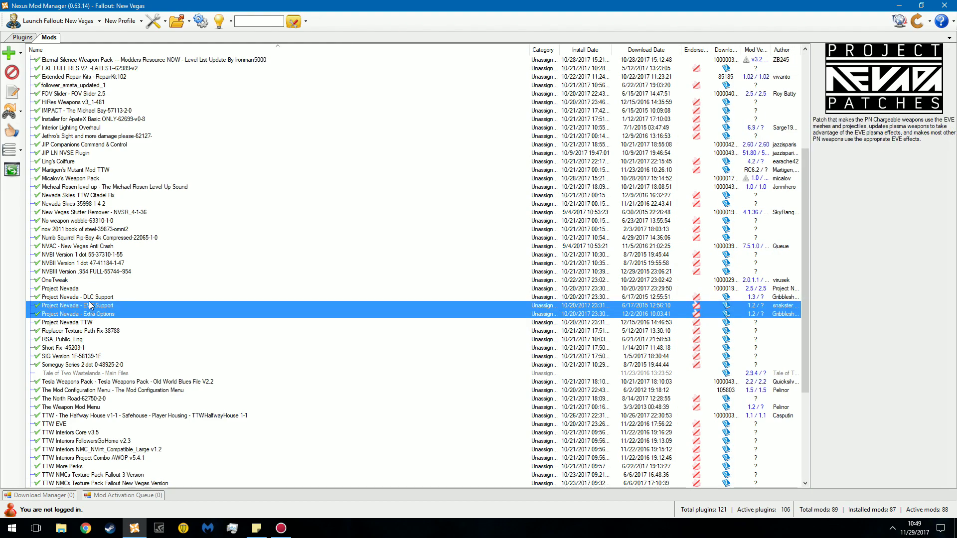
pyautogui.keyDown('shift'); pyautogui.click(93, 297); pyautogui.keyUp('shift')
pyautogui.click(69, 290)
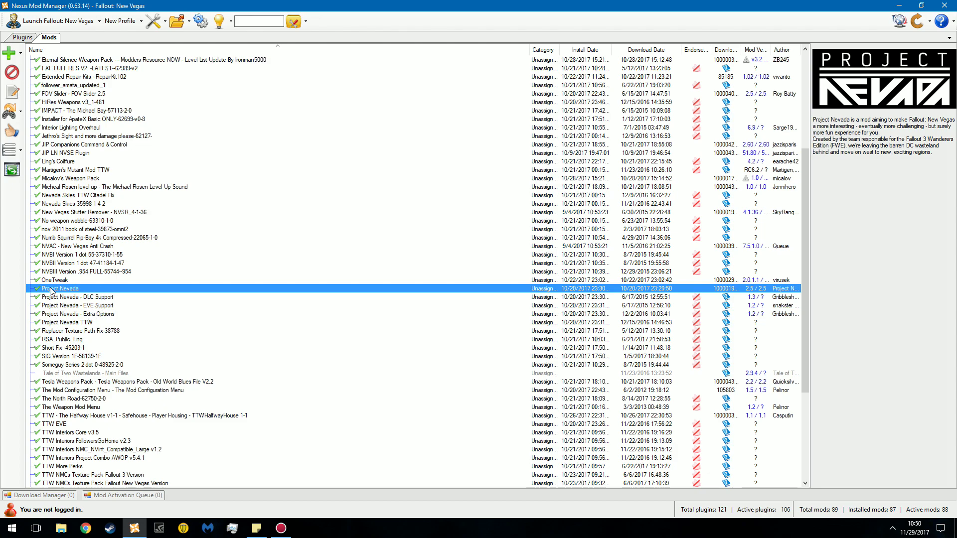
pyautogui.click(74, 298)
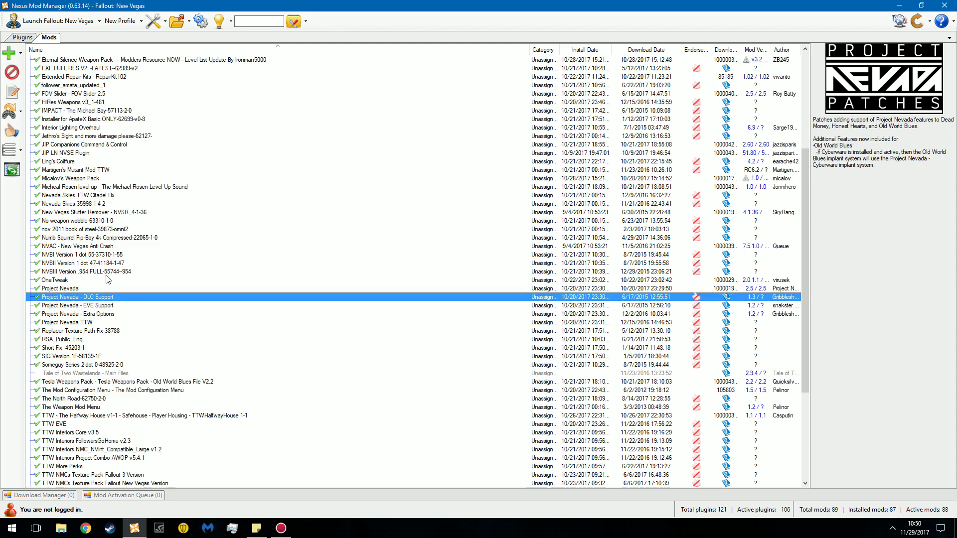
# Look through the entire mods list, checking the Project Nevada - DLC Support description and the 16_9 replacer update entry.
pyautogui.scroll(7, 111, 225)
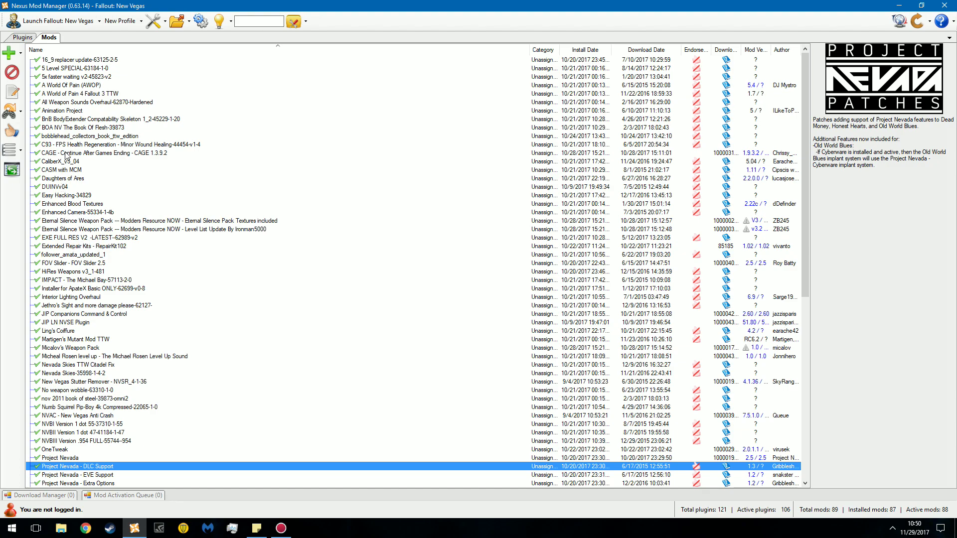
pyautogui.click(69, 68)
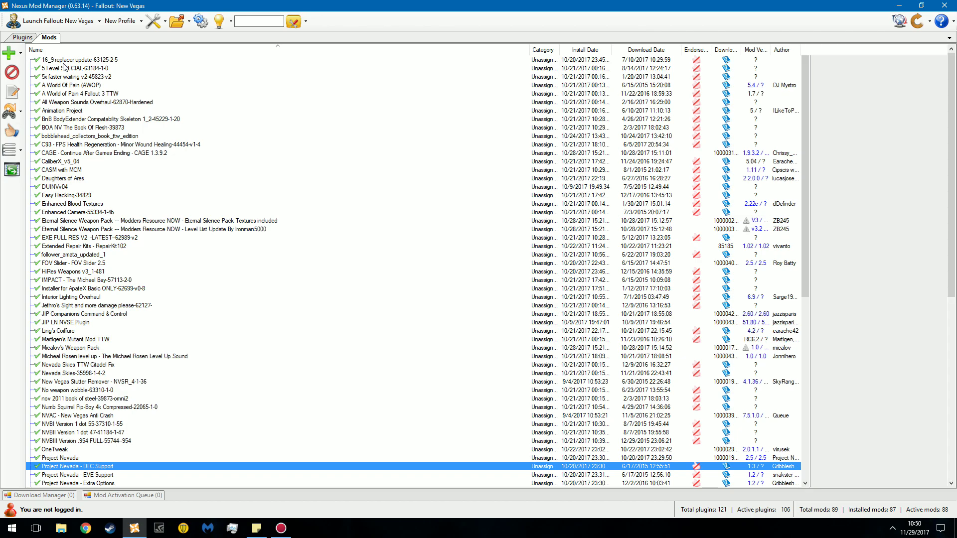
pyautogui.scroll(-4, 84, 118)
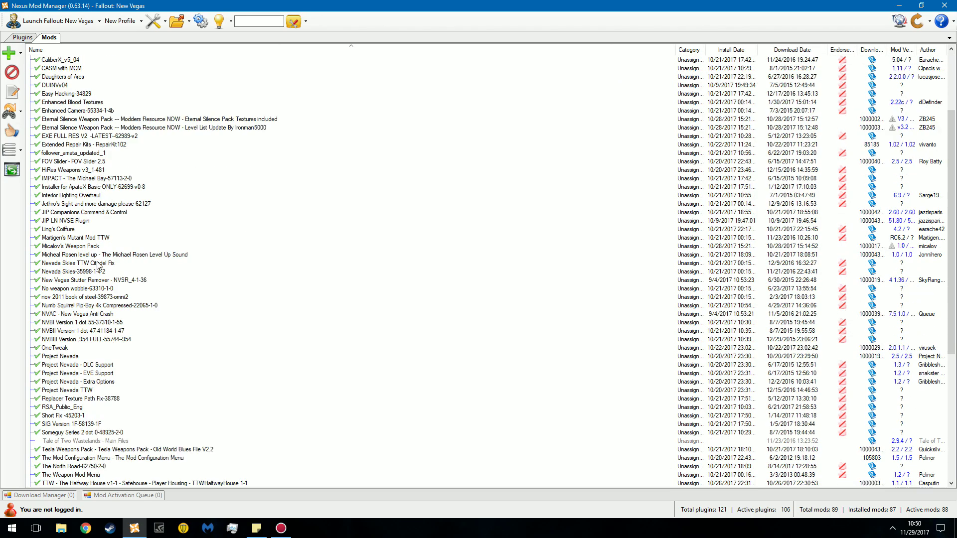
pyautogui.click(64, 355)
pyautogui.click(76, 366)
pyautogui.scroll(-9, 112, 286)
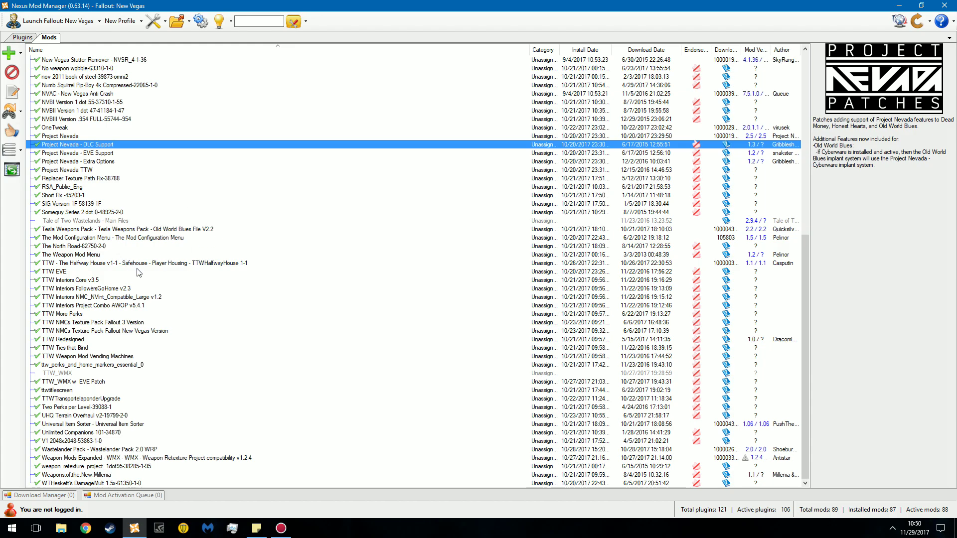
pyautogui.scroll(13, 136, 272)
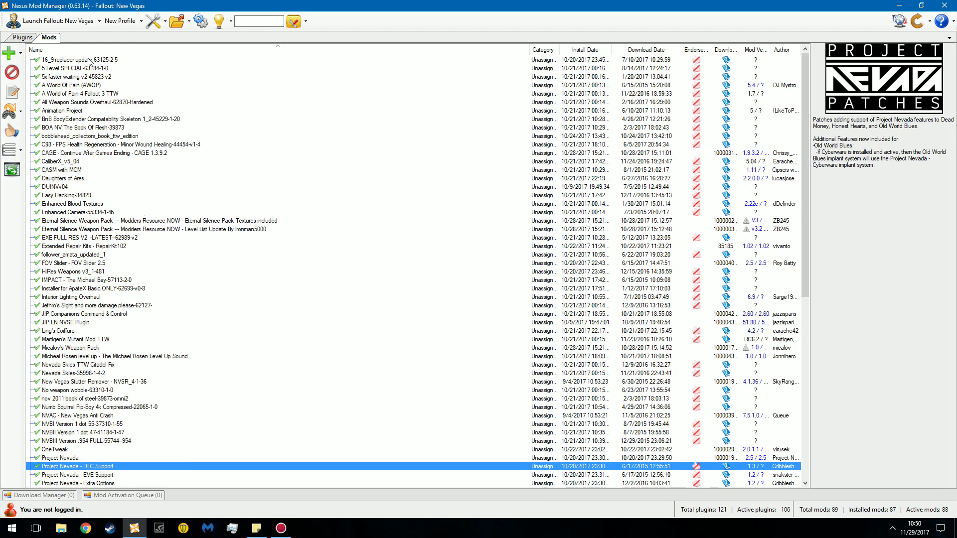
pyautogui.click(134, 60)
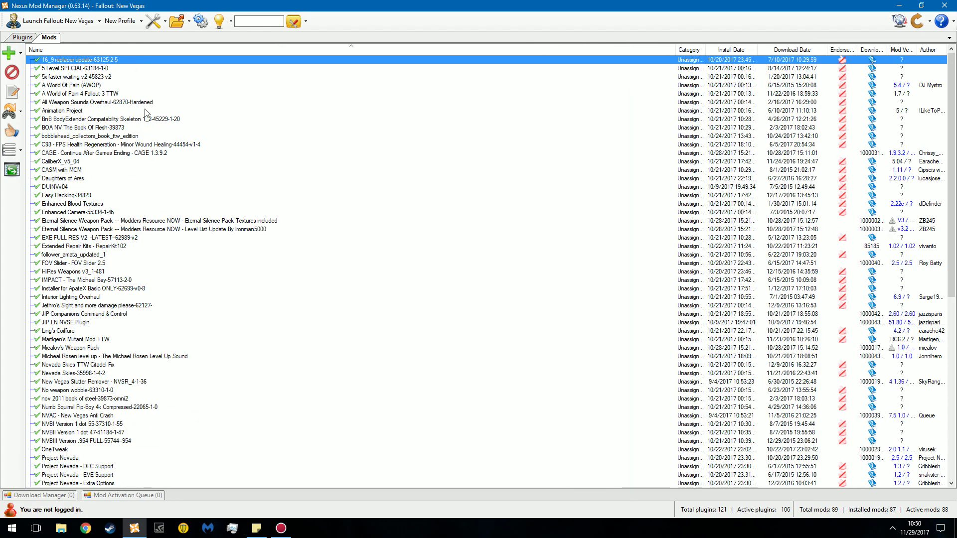
# Return to the plugin load order and view it from FalloutNV.esm onward.
pyautogui.click(24, 38)
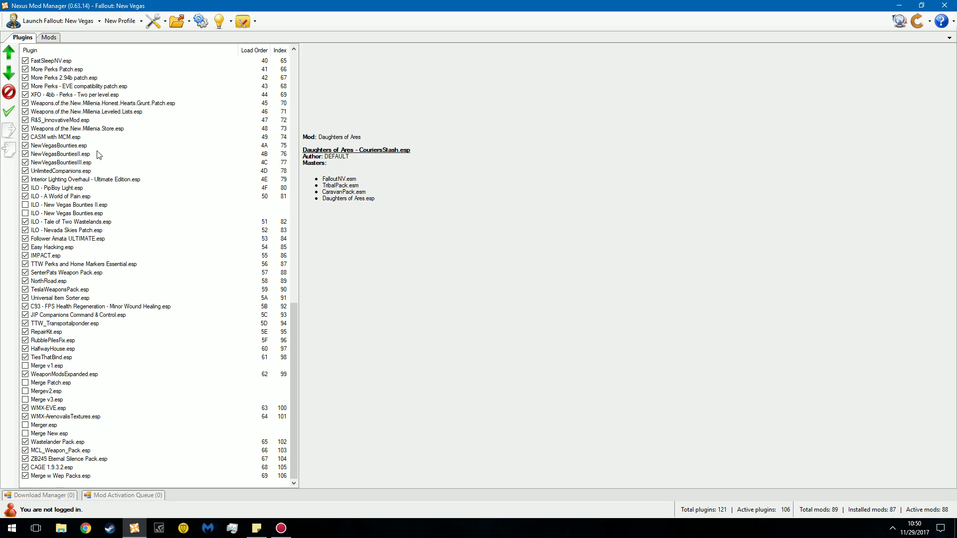
pyautogui.scroll(20, 121, 199)
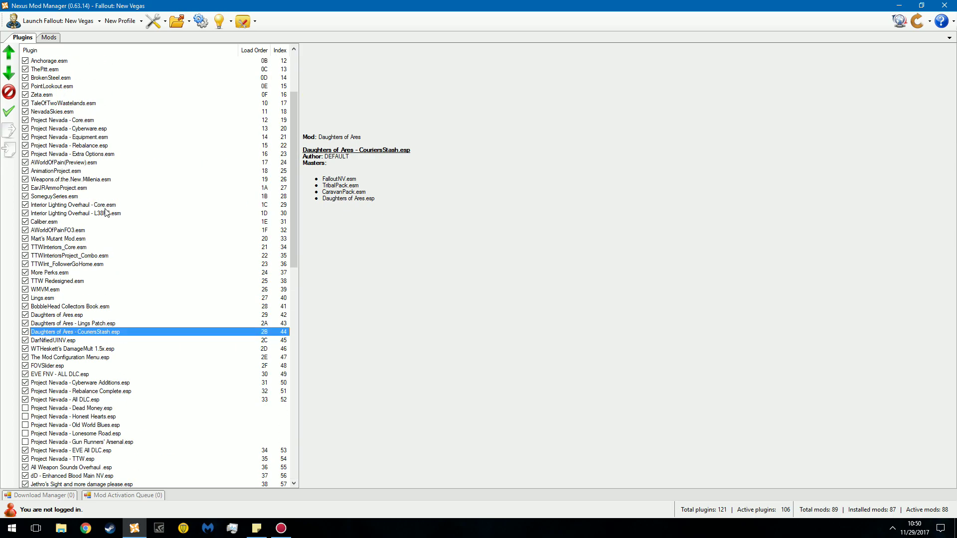
pyautogui.scroll(4, 103, 213)
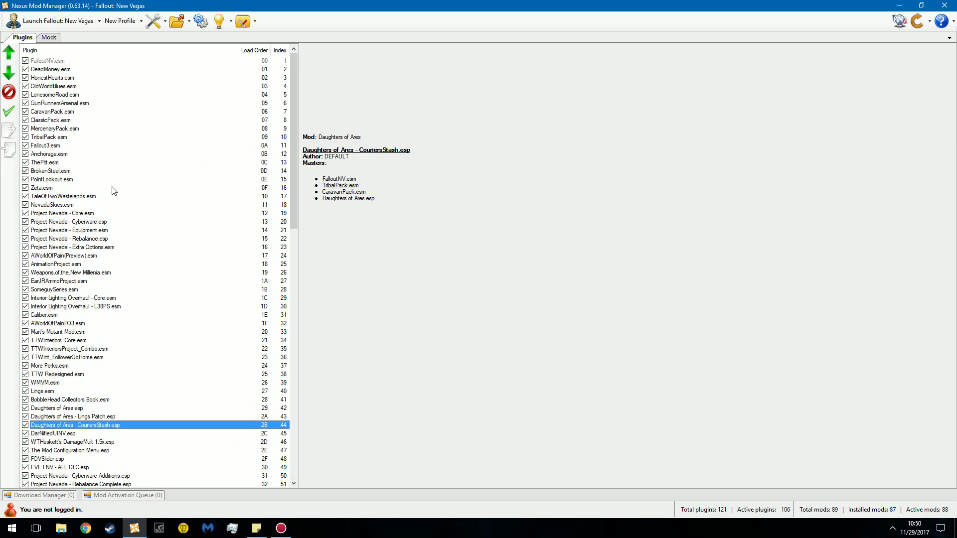
# At the end of the load order, inspect the masters required by Merge w Wep Packs.esp.
pyautogui.scroll(-20, 133, 216)
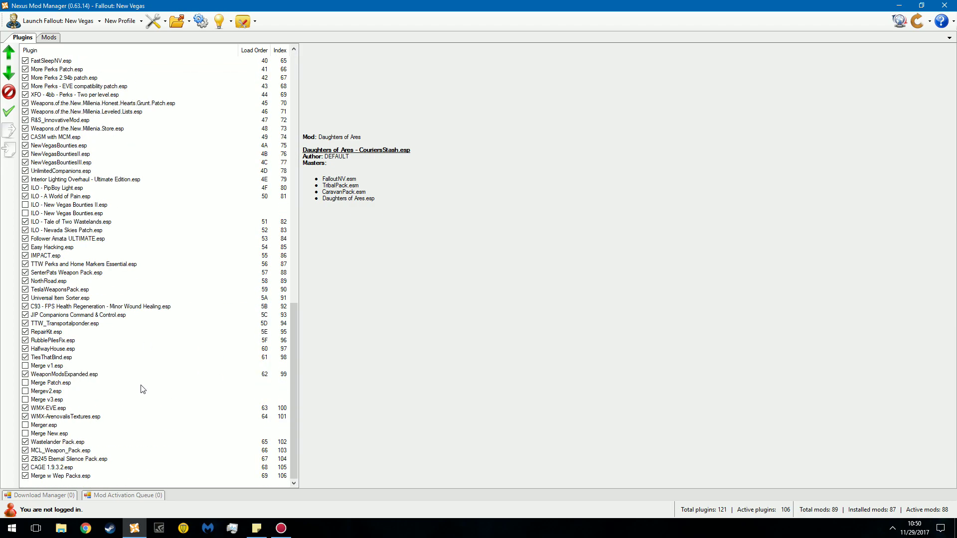
pyautogui.click(59, 476)
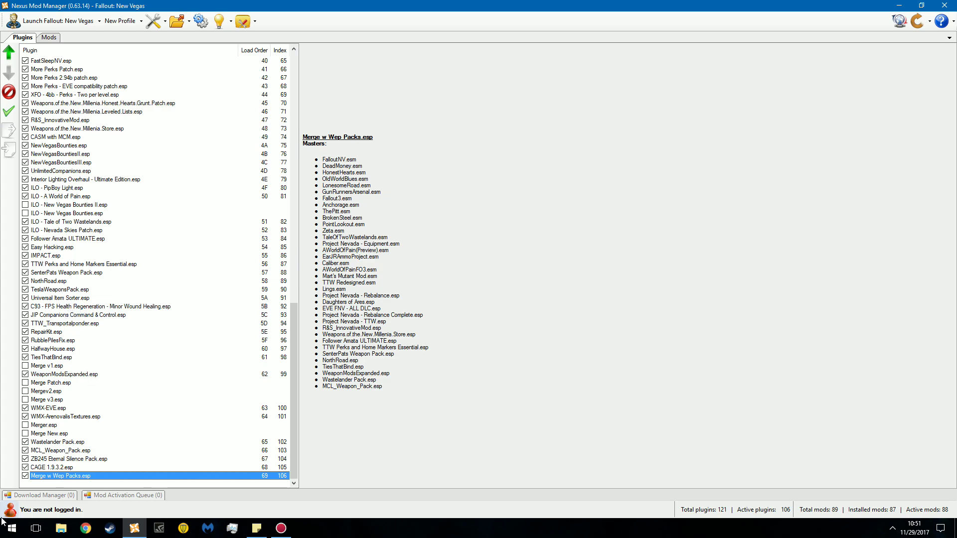
# Temporarily deactivate Merge w Wep Packs.esp, look over the load order without it, and reactivate it.
pyautogui.click(25, 476)
pyautogui.scroll(20, 104, 380)
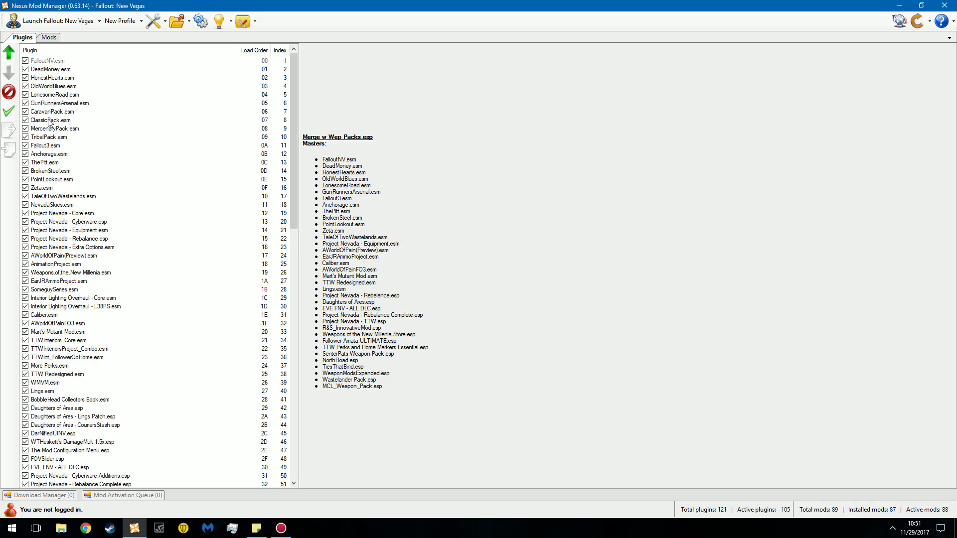
pyautogui.scroll(-20, 45, 202)
pyautogui.scroll(-2, 45, 202)
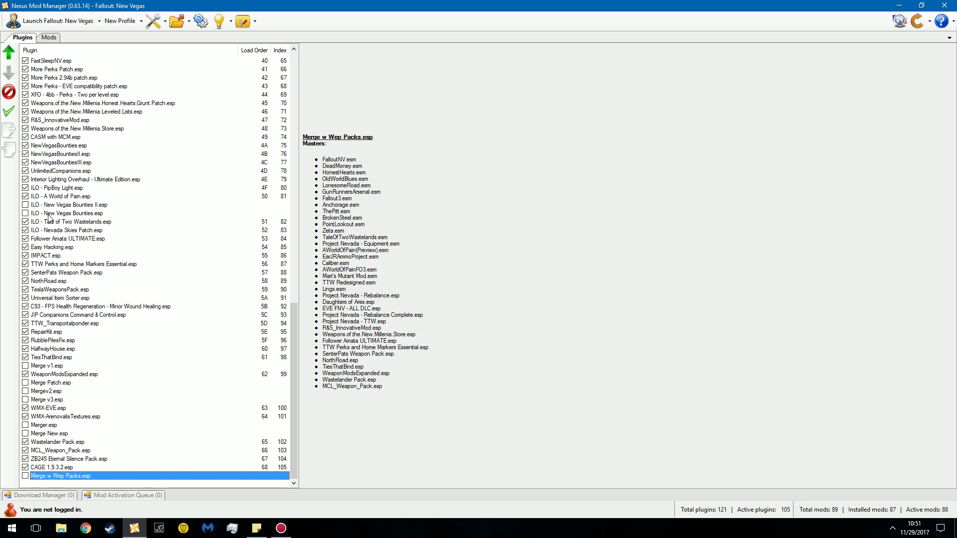
pyautogui.click(25, 476)
# Review the plugins between FalloutNV.esm and Merge w Wep Packs.esp, checking the number of active plugins.
pyautogui.scroll(12, 91, 380)
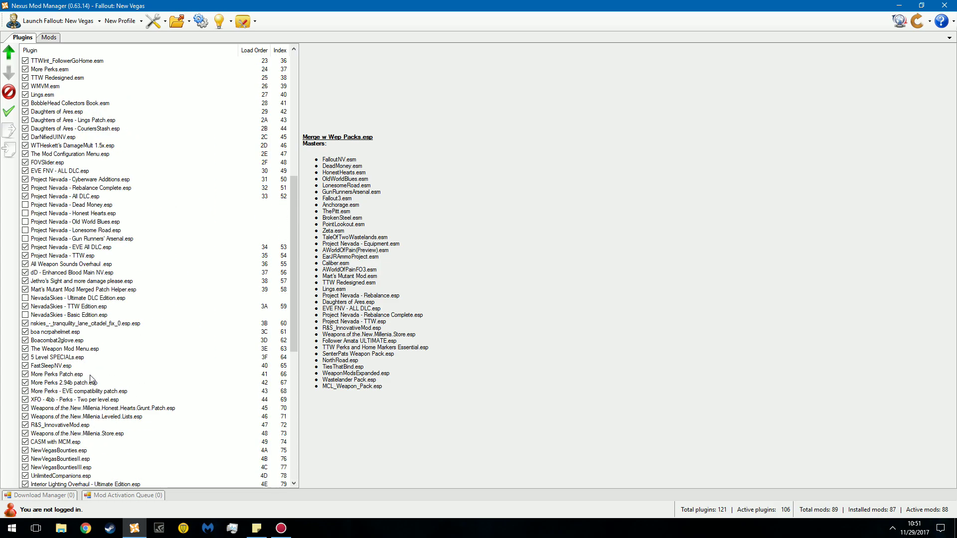
pyautogui.scroll(12, 91, 380)
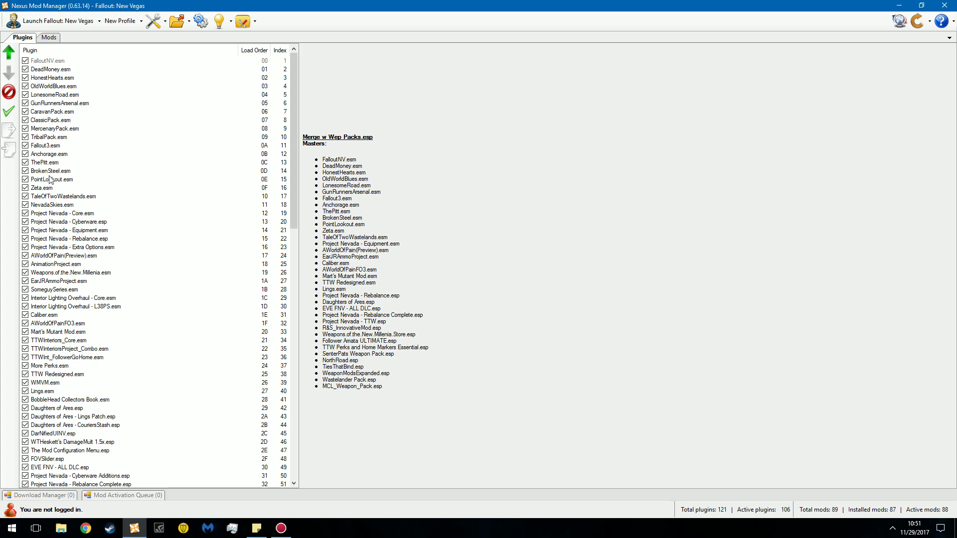
pyautogui.scroll(-2, 50, 172)
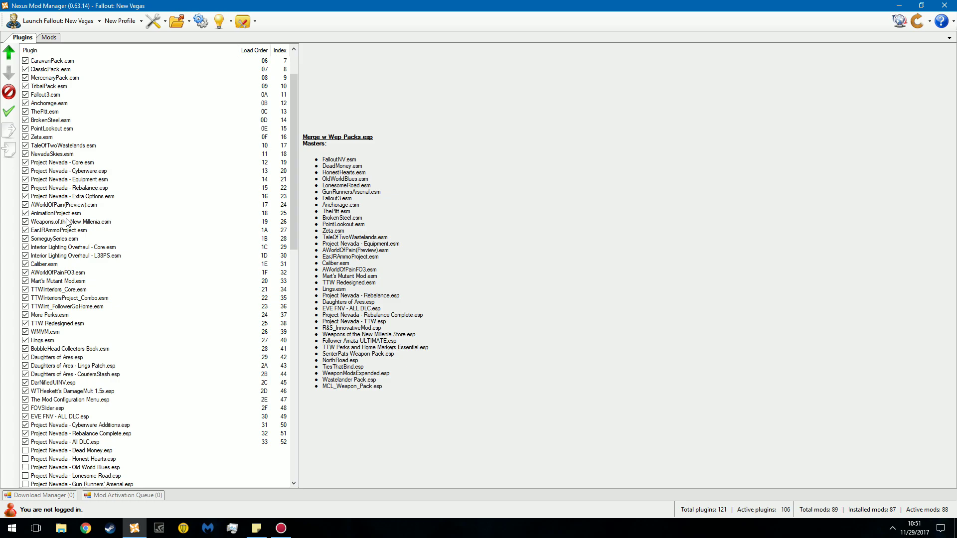
pyautogui.scroll(-19, 76, 275)
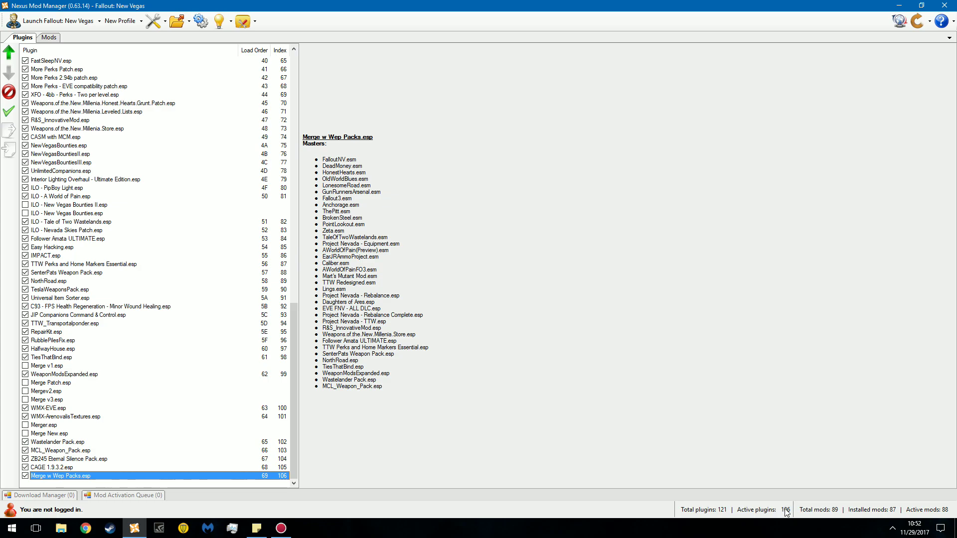
pyautogui.scroll(20, 133, 306)
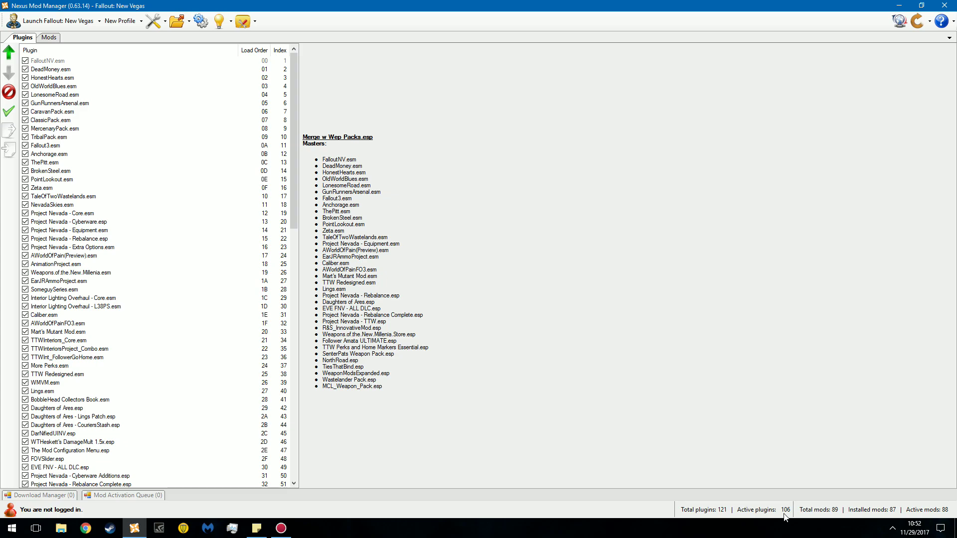
# In the mods list, point out the Fallout 3 and New Vegas versions of TTW NMCs Texture Pack, plus RSA_Public_Eng.
pyautogui.click(48, 38)
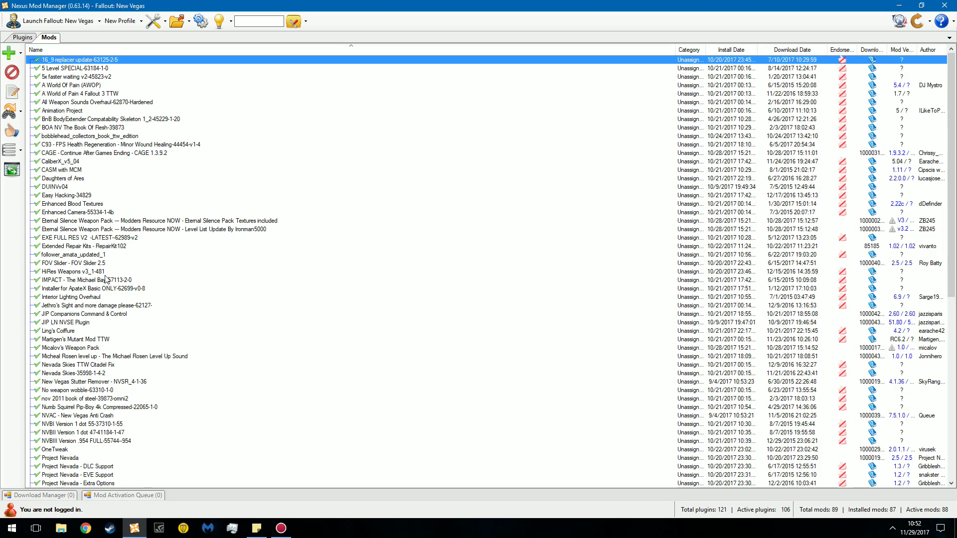
pyautogui.scroll(-4, 106, 280)
pyautogui.scroll(-9, 106, 277)
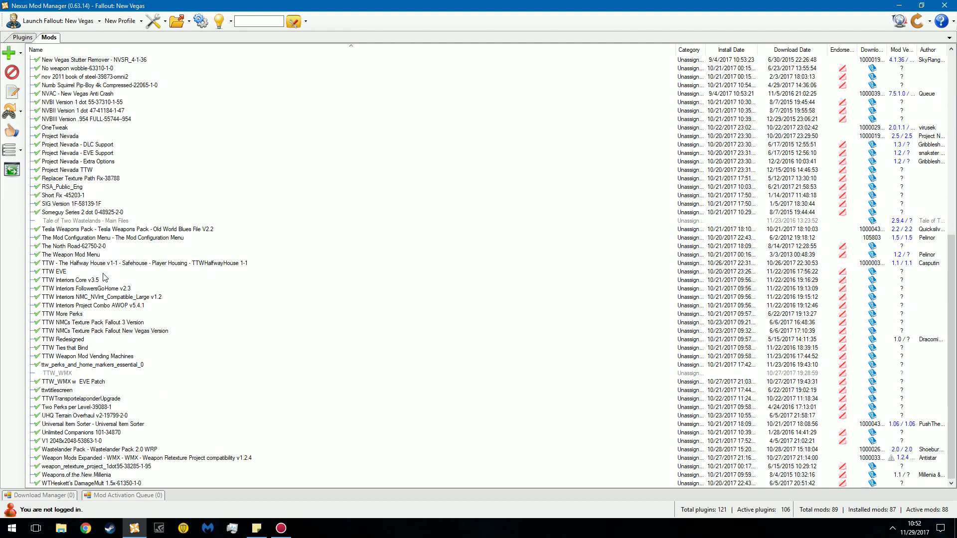
pyautogui.click(95, 323)
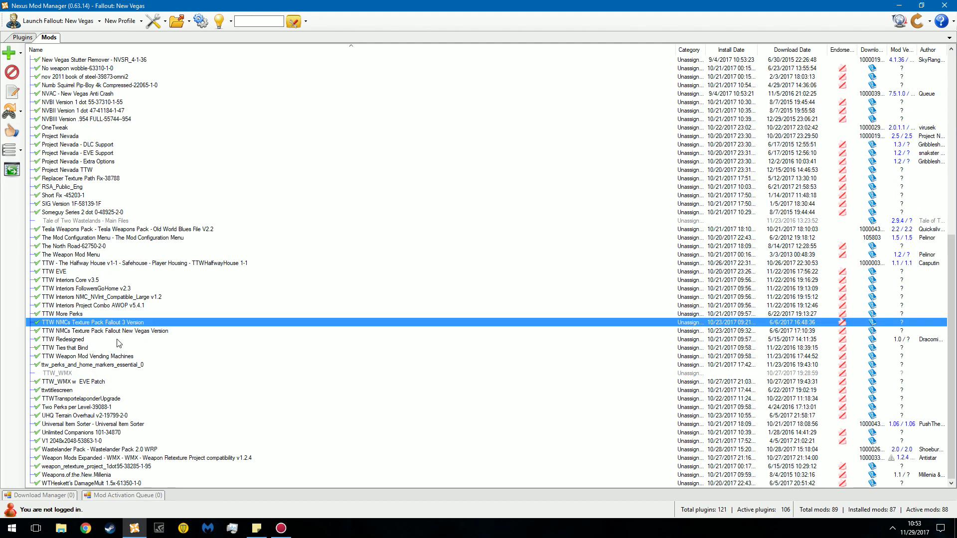
pyautogui.click(131, 331)
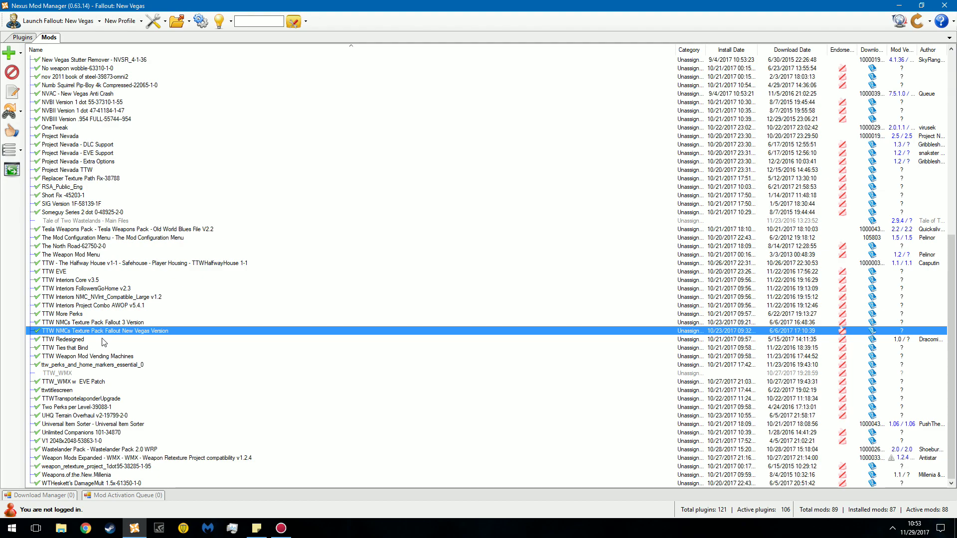
pyautogui.click(65, 187)
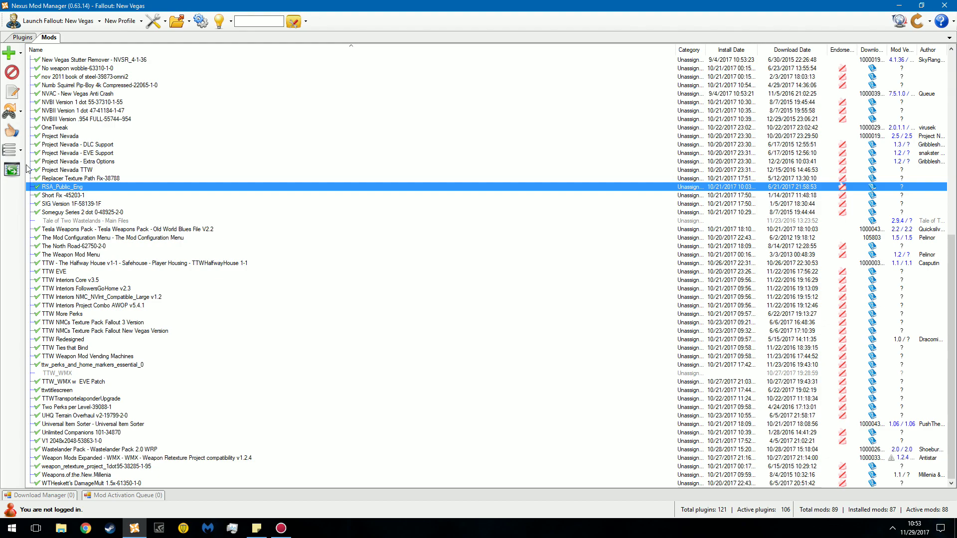
# Highlight the group of mods from Project Nevada through Project Nevada TTW, then select only RSA_Public_Eng.
pyautogui.scroll(2, 119, 233)
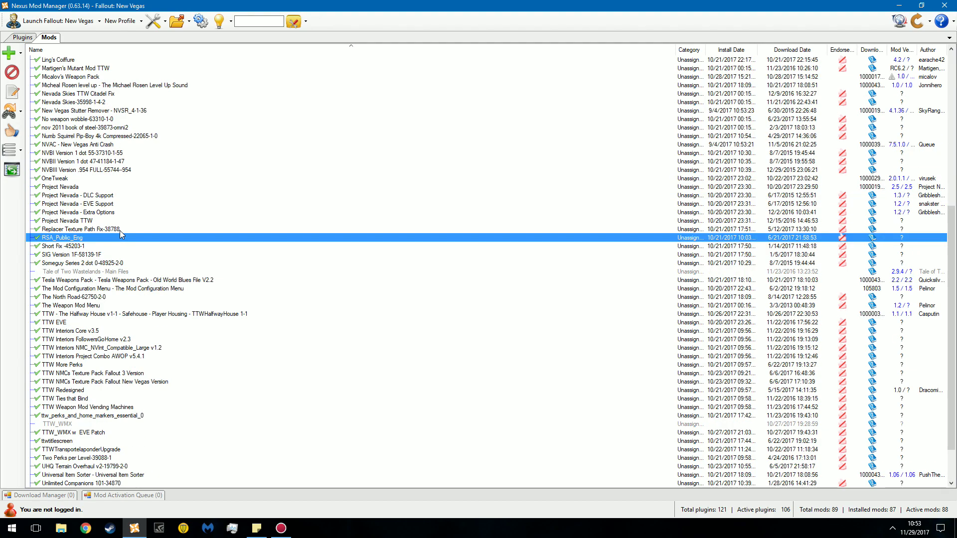
pyautogui.click(67, 190)
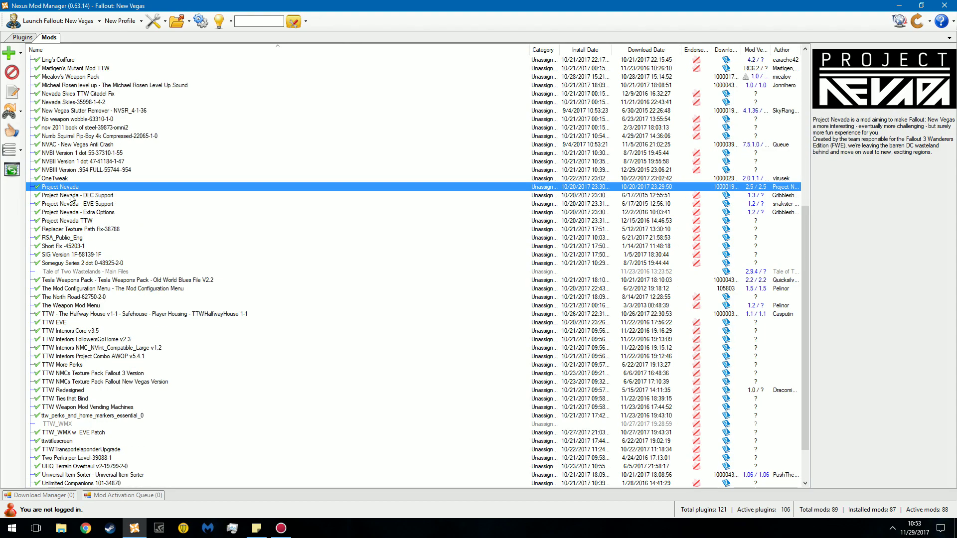
pyautogui.hotkey('shift', 'Down')
pyautogui.hotkey('shift', 'Down')
pyautogui.hotkey('shift', 'Down')
pyautogui.hotkey('shift', 'Down')
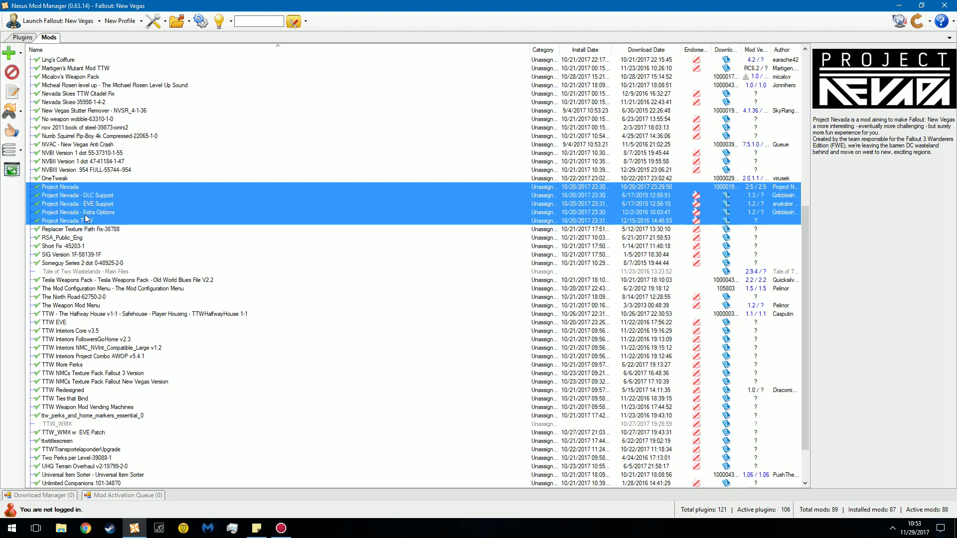
pyautogui.click(80, 237)
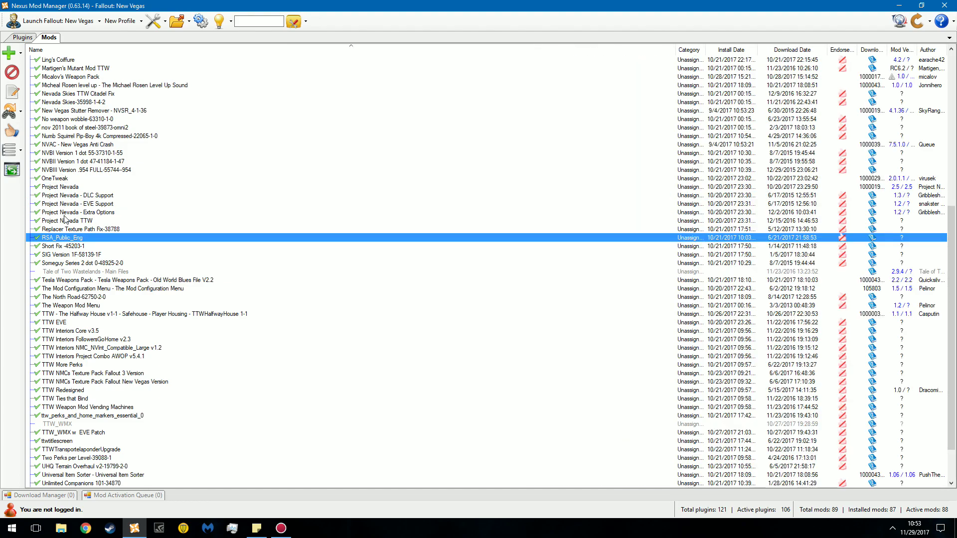
# In the plugin load order, examine where the Project Nevada core, DLC, EVE and TTW plugins sit relative to the other mods.
pyautogui.click(21, 38)
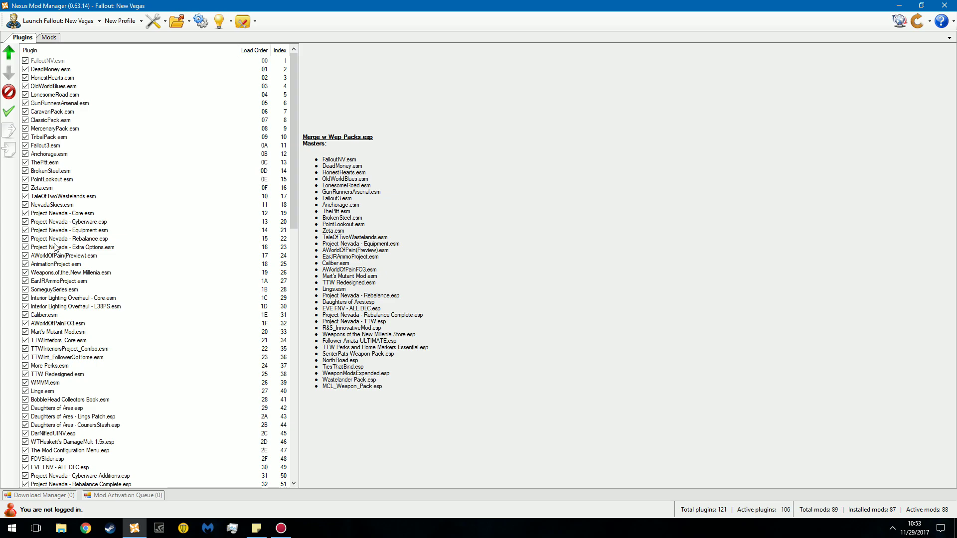
pyautogui.scroll(-2, 95, 349)
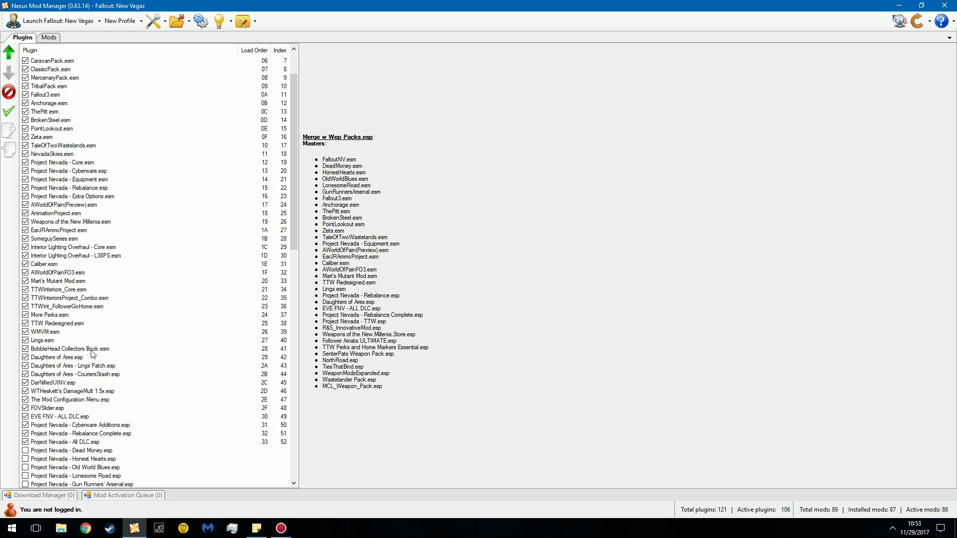
pyautogui.scroll(-2, 69, 324)
pyautogui.scroll(-2, 68, 319)
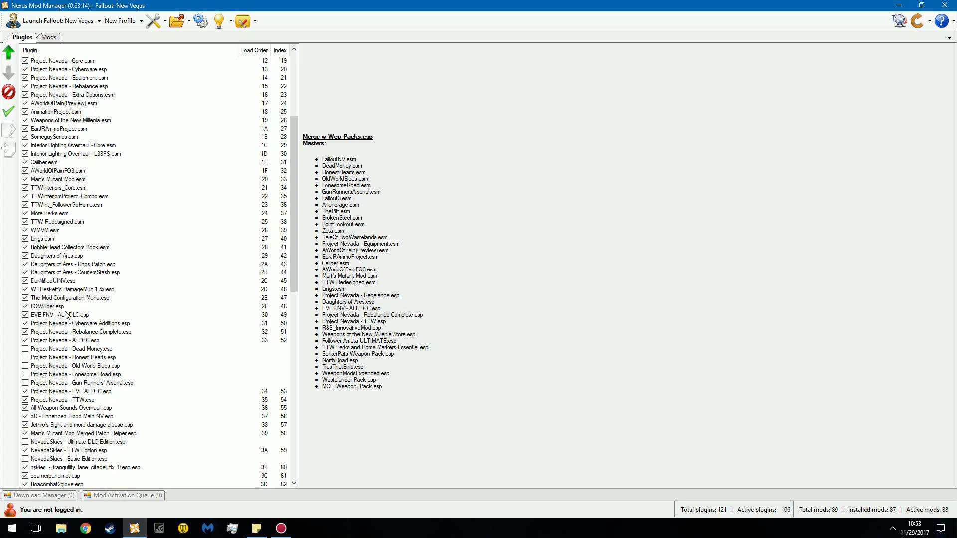
pyautogui.scroll(-2, 69, 314)
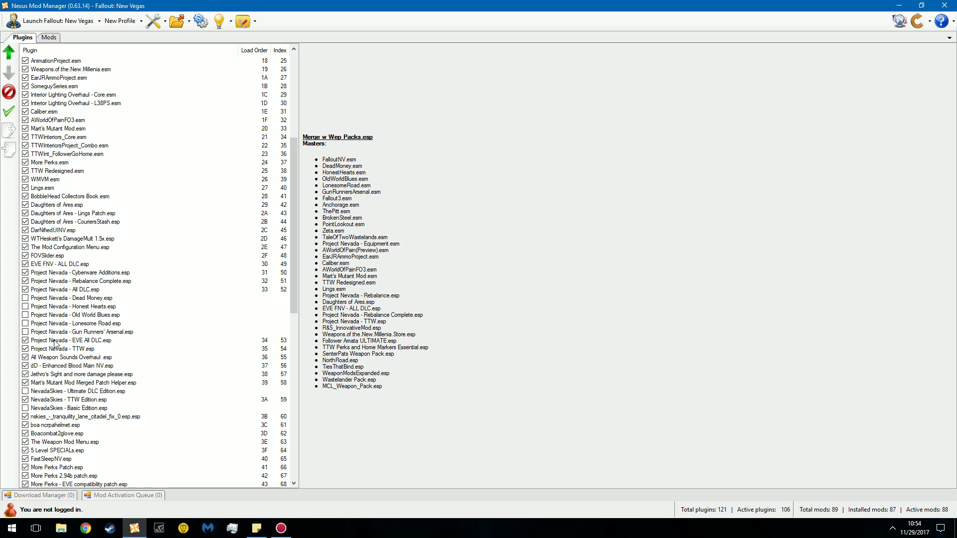
pyautogui.scroll(-10, 72, 323)
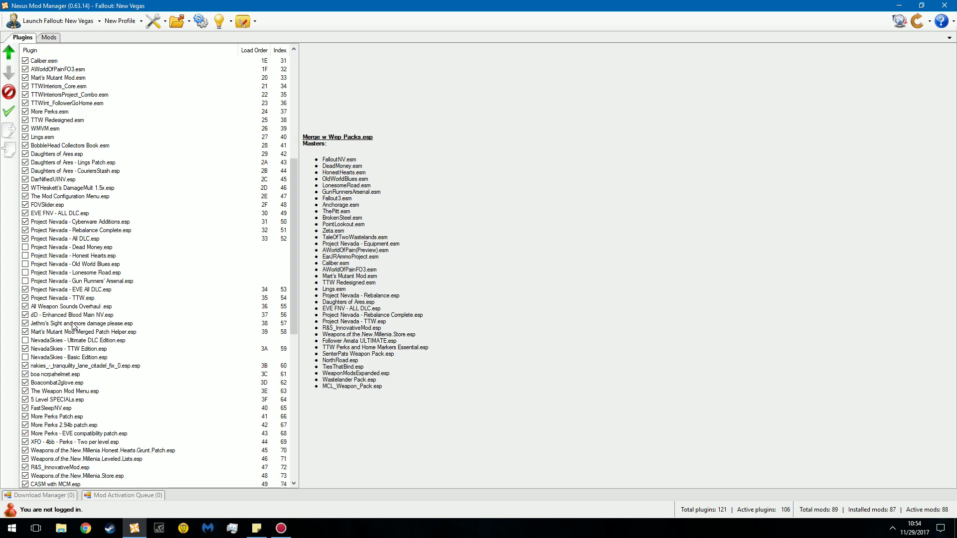
pyautogui.scroll(-6, 72, 323)
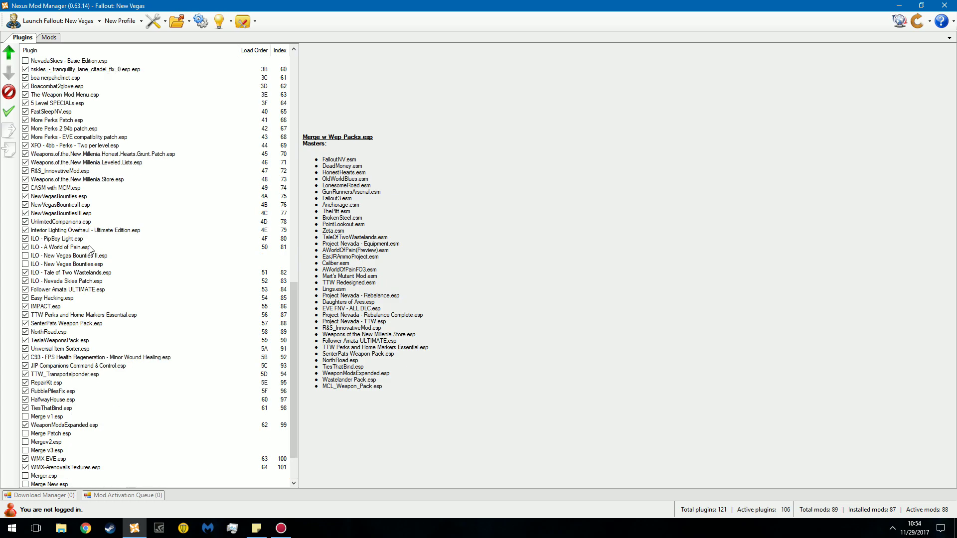
pyautogui.scroll(4, 95, 247)
pyautogui.scroll(8, 100, 253)
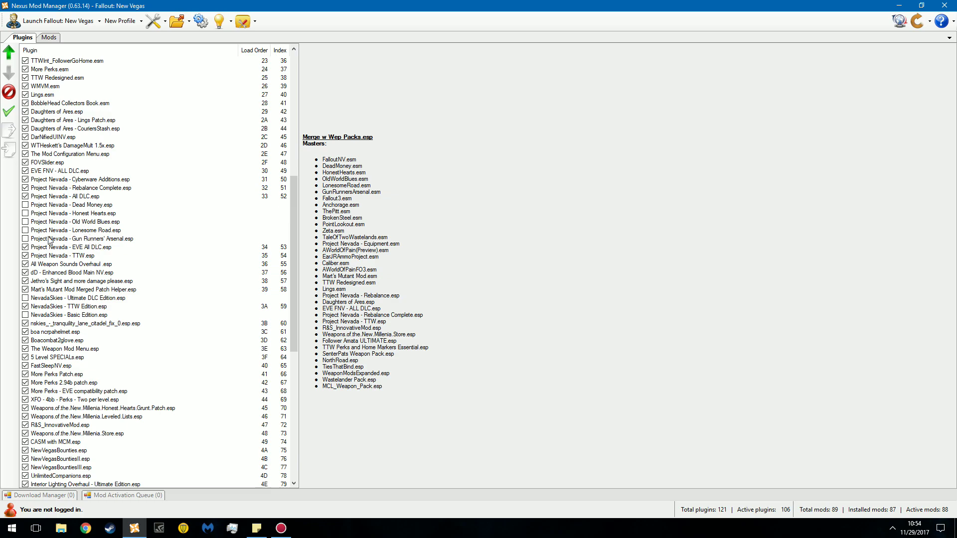
pyautogui.scroll(12, 70, 258)
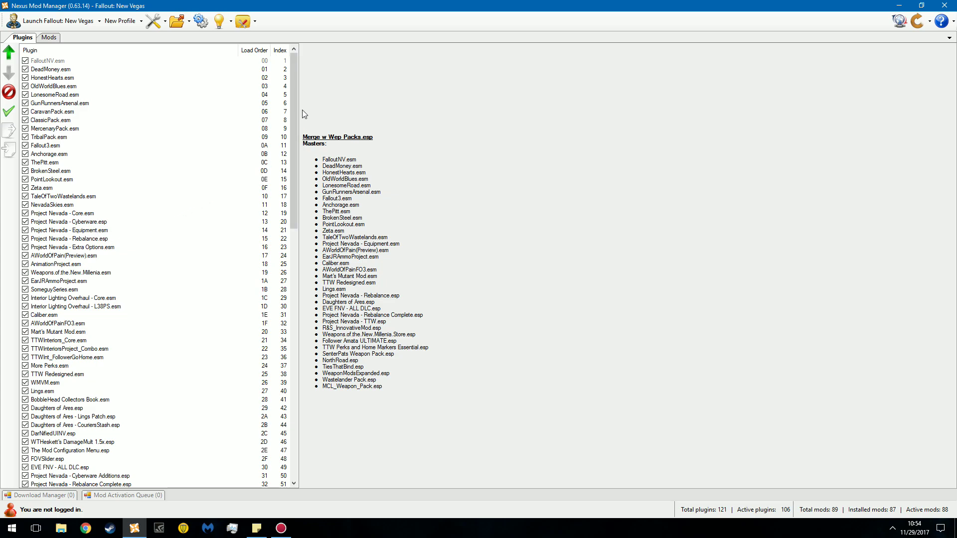
# Go through the complete load order twice, from FalloutNV.esm to Merge w Wep Packs.esp, examining how the plugins are arranged.
pyautogui.scroll(-16, 197, 122)
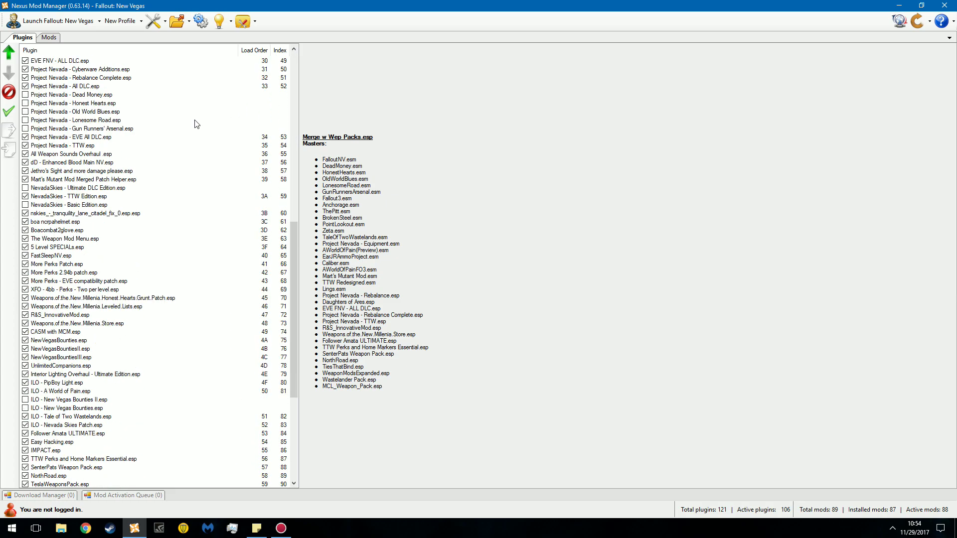
pyautogui.scroll(-8, 62, 212)
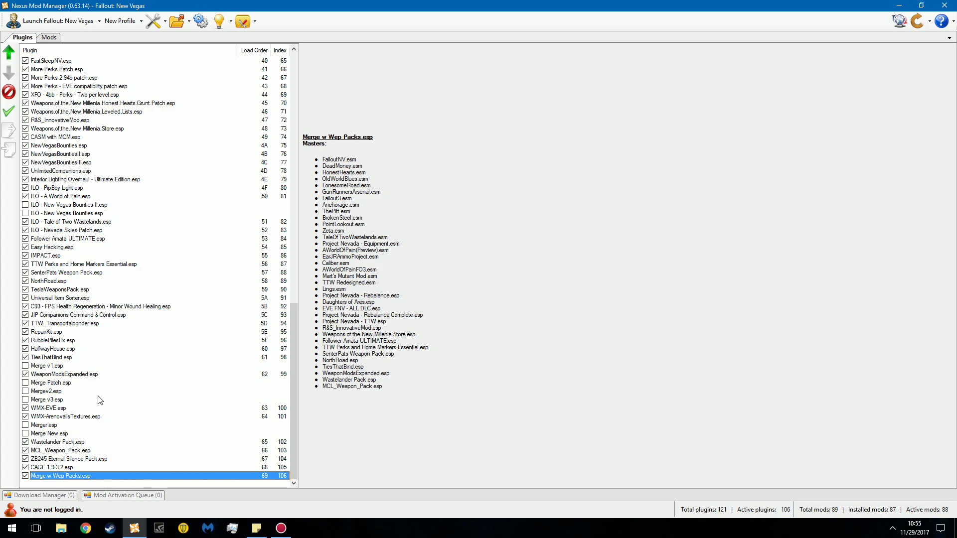
pyautogui.scroll(14, 87, 448)
pyautogui.scroll(10, 86, 439)
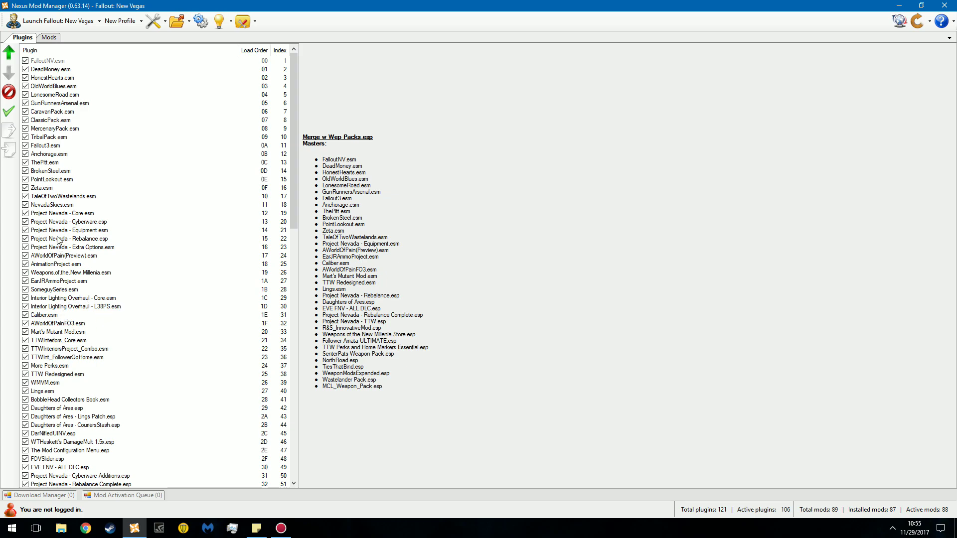
pyautogui.scroll(-8, 58, 242)
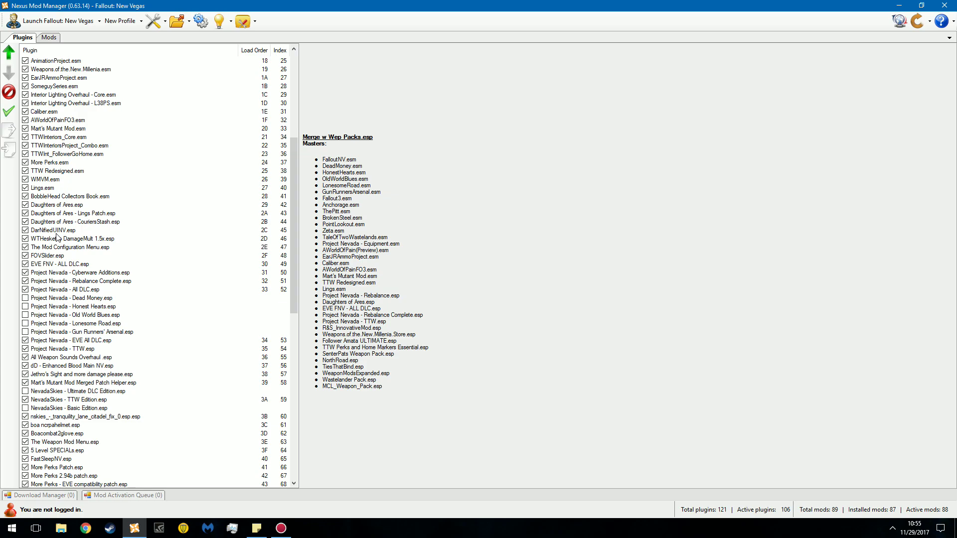
pyautogui.scroll(-4, 55, 286)
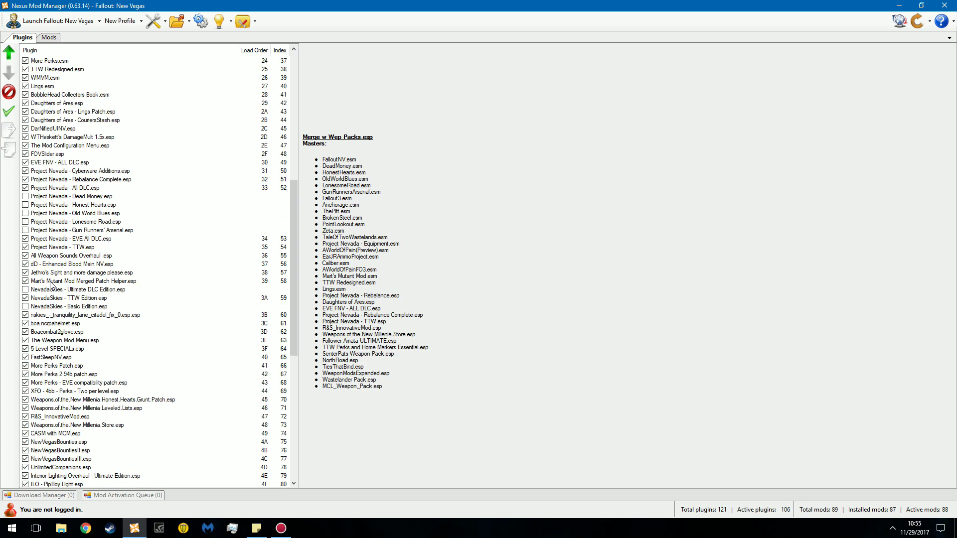
pyautogui.scroll(-12, 52, 284)
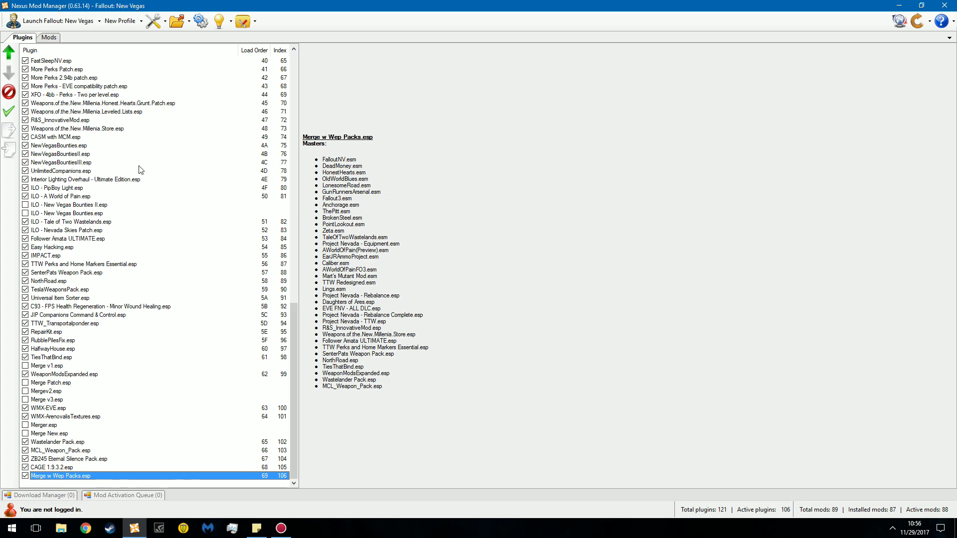
pyautogui.scroll(20, 59, 182)
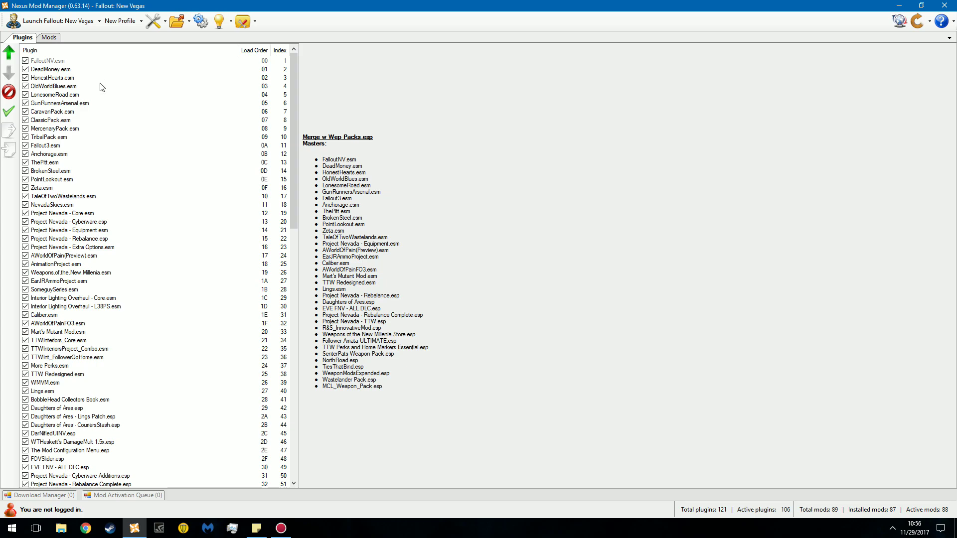
# Return to the mods list and view it from the 16_9 replacer update entry onward.
pyautogui.click(53, 39)
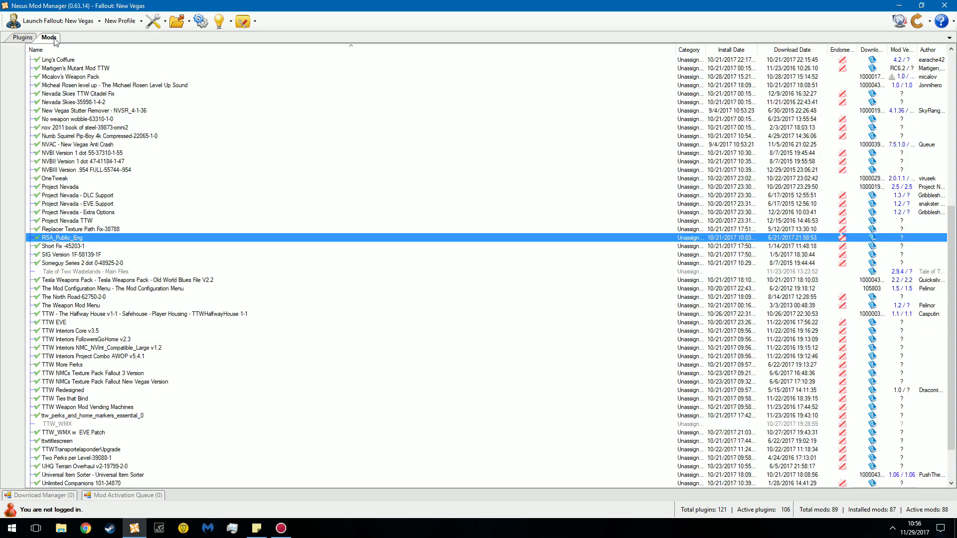
pyautogui.scroll(11, 110, 137)
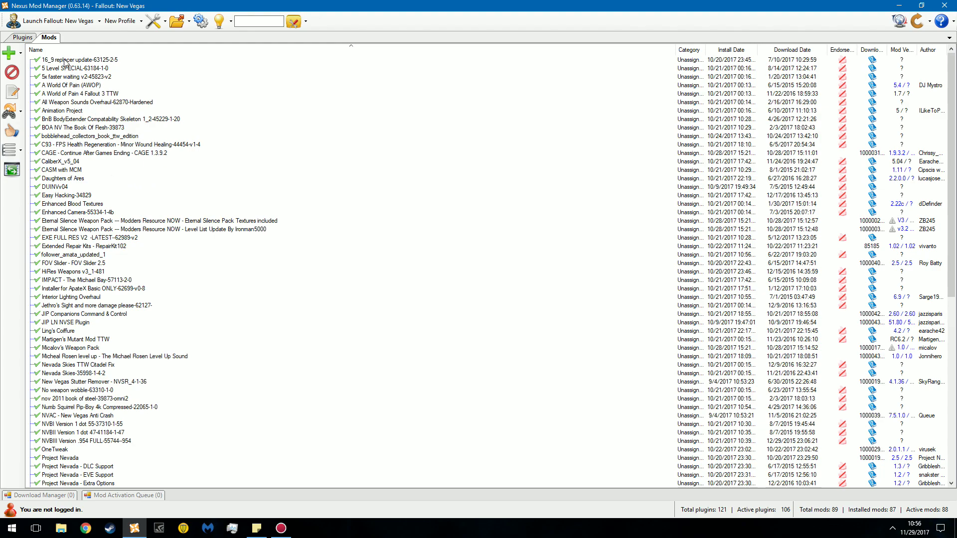
# Select the first five mods one at a time, from 16_9 replacer update to A World of Pain 4 Fallout 3 TTW.
pyautogui.click(67, 60)
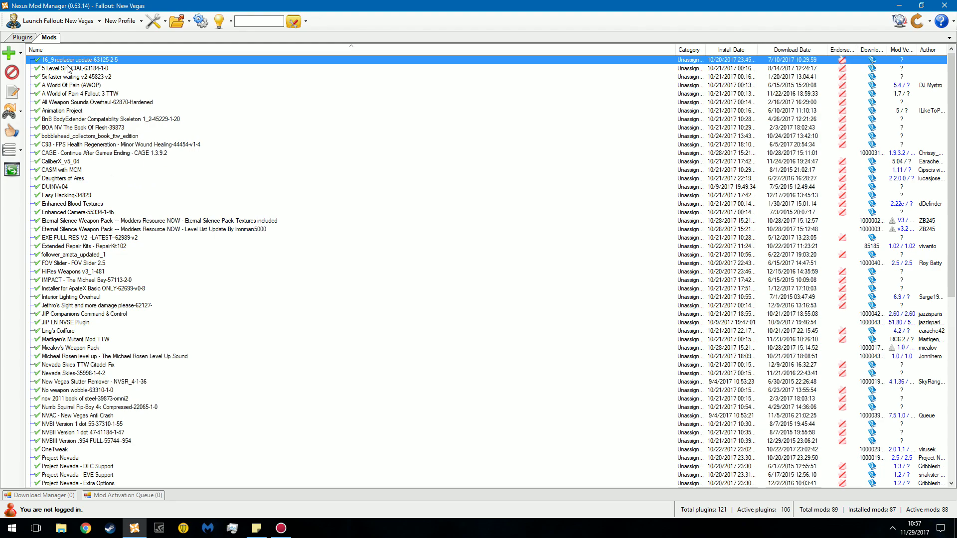
pyautogui.click(69, 69)
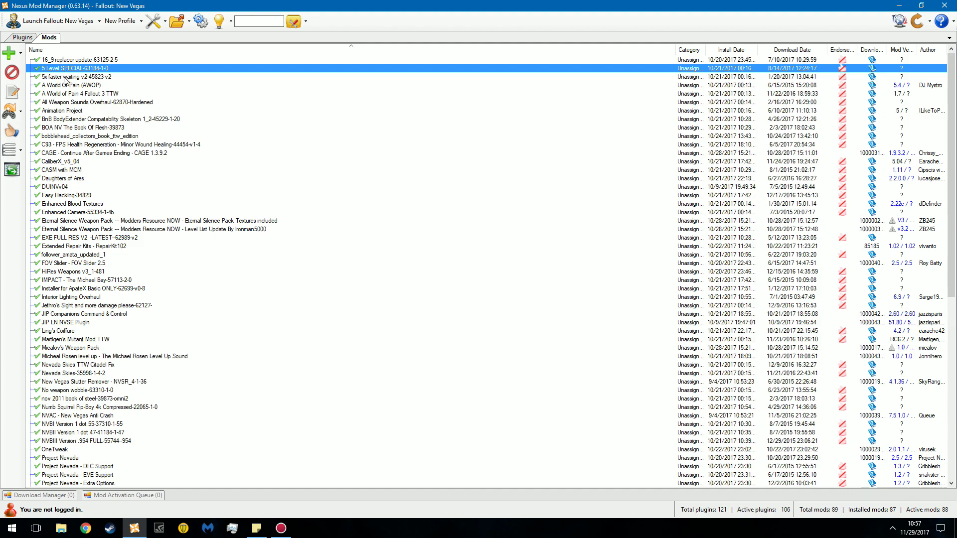
pyautogui.click(65, 78)
pyautogui.click(80, 86)
pyautogui.click(68, 94)
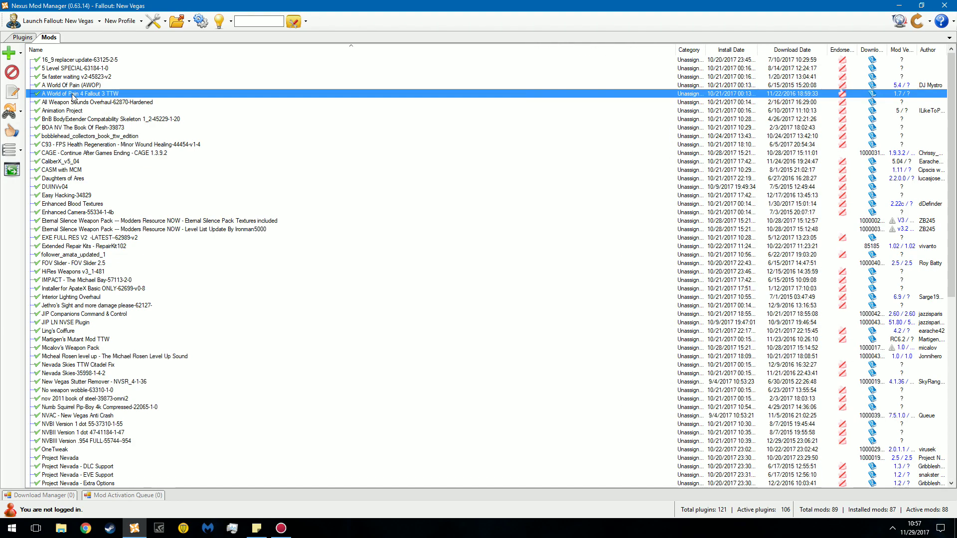
# Highlight the mods from A World Of Pain (AWOP) through Animation Project together, then select only BnB BodyExtender Compatability Skeleton.
pyautogui.keyDown('shift'); pyautogui.click(62, 86); pyautogui.keyUp('shift')
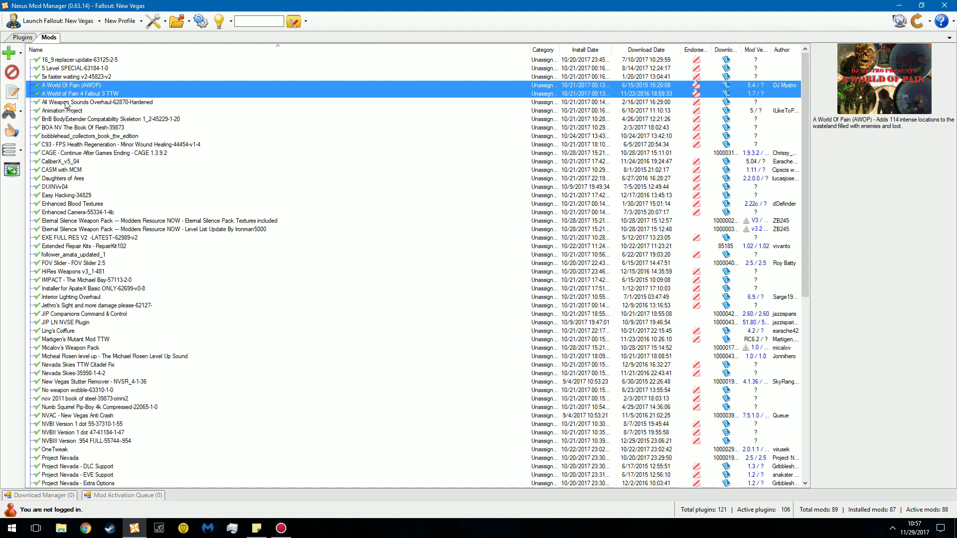
pyautogui.keyDown('ctrl'); pyautogui.click(75, 103); pyautogui.keyUp('ctrl')
pyautogui.keyDown('ctrl'); pyautogui.click(53, 111); pyautogui.keyUp('ctrl')
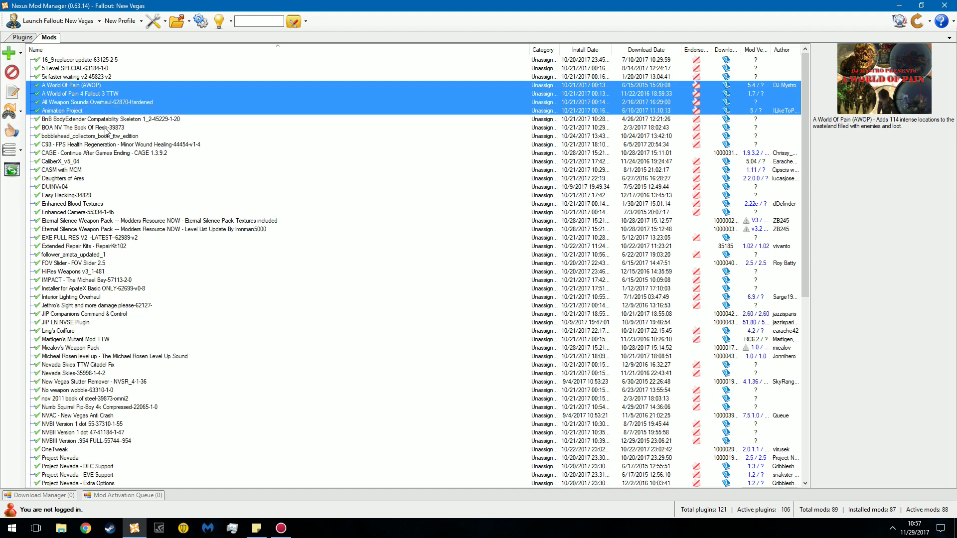
pyautogui.click(66, 120)
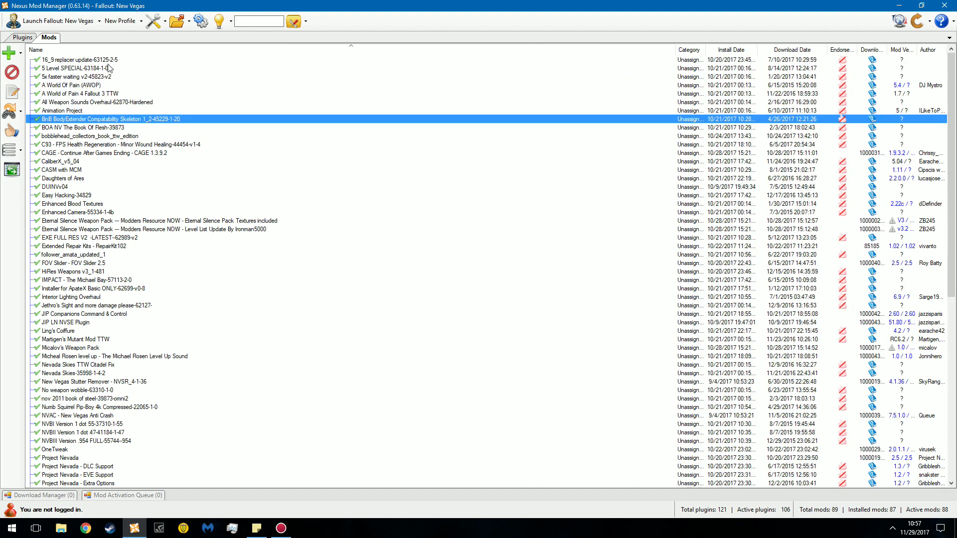
# Select 16_9 replacer update and 5x faster waiting in turn, then look through the whole mods list and reselect 16_9 replacer update.
pyautogui.click(61, 61)
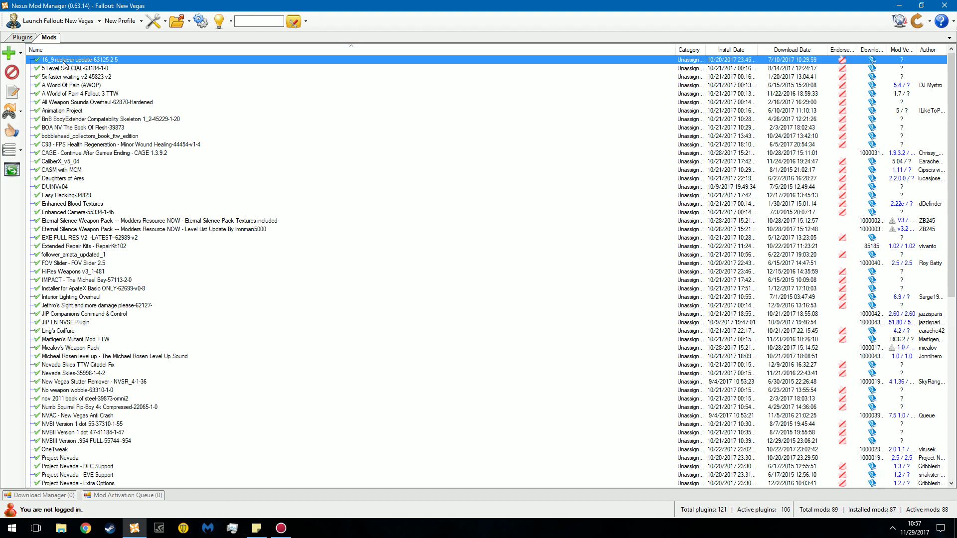
pyautogui.click(63, 78)
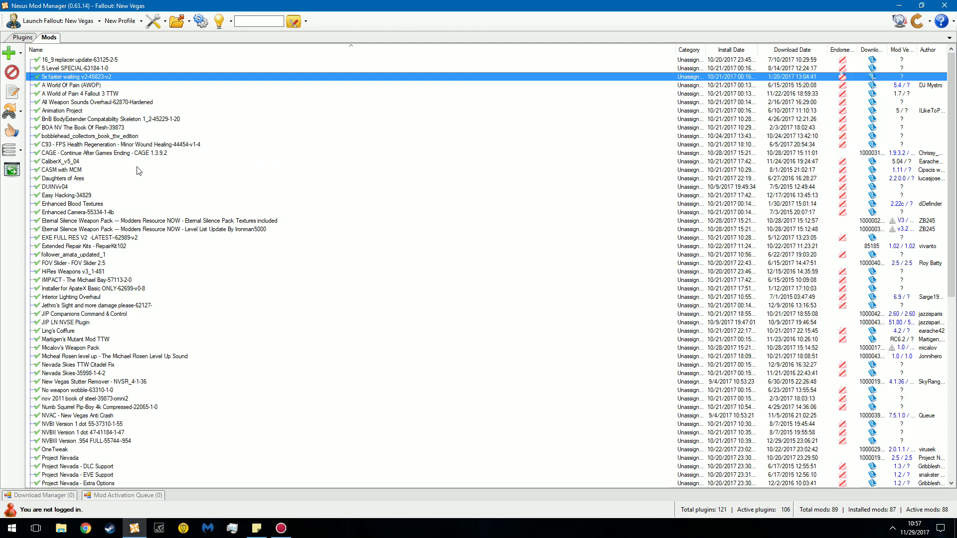
pyautogui.scroll(-13, 78, 177)
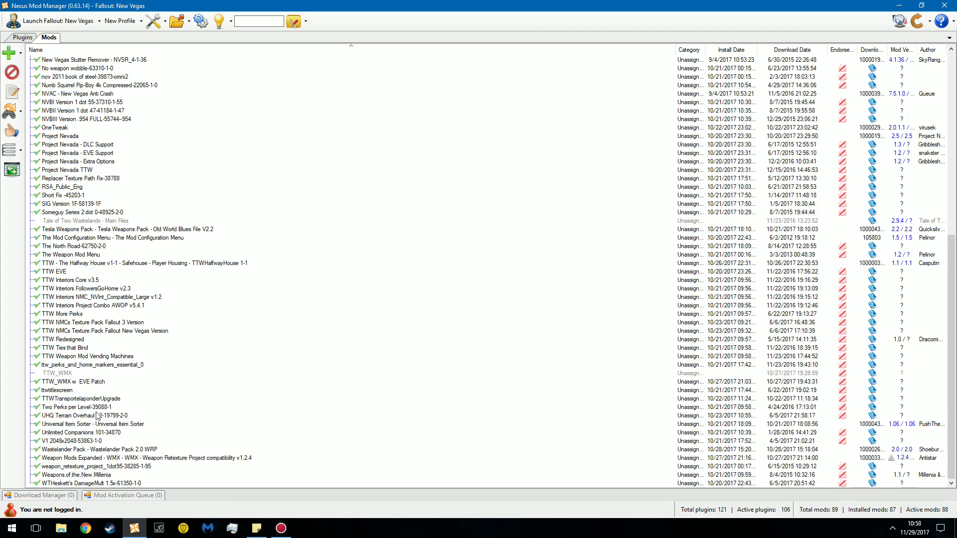
pyautogui.scroll(8, 99, 415)
pyautogui.scroll(5, 99, 414)
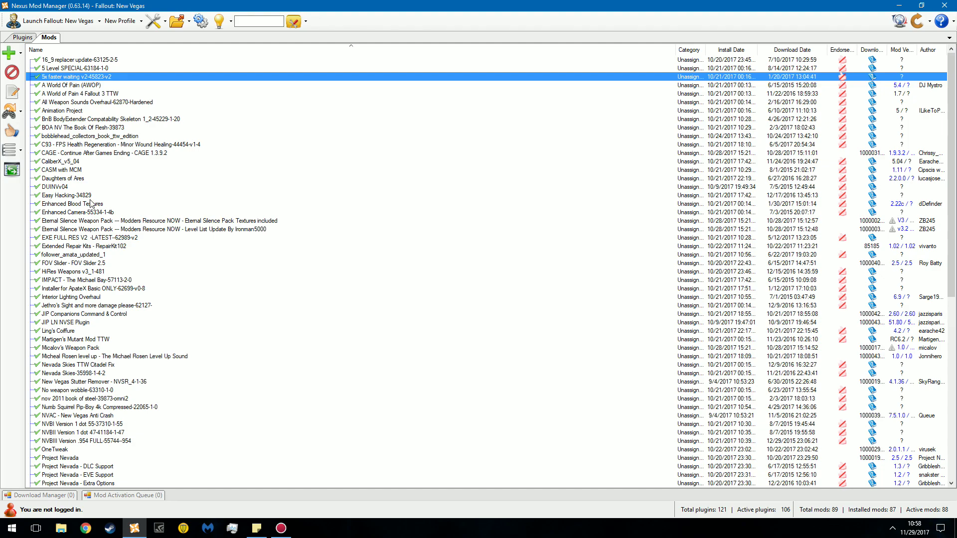
pyautogui.click(61, 61)
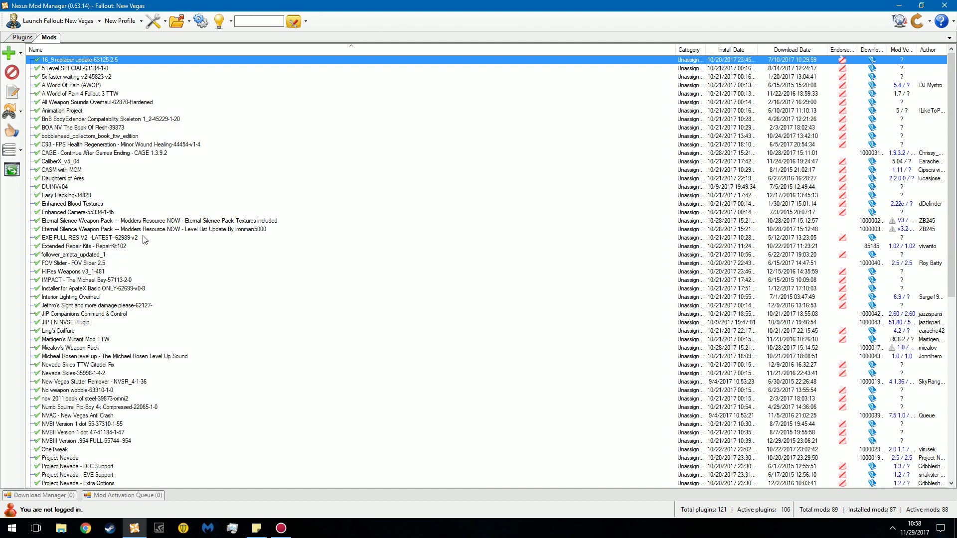
# Look through the plugin load order from FalloutNV.esm to Merge w Wep Packs.esp and return to its start.
pyautogui.click(23, 38)
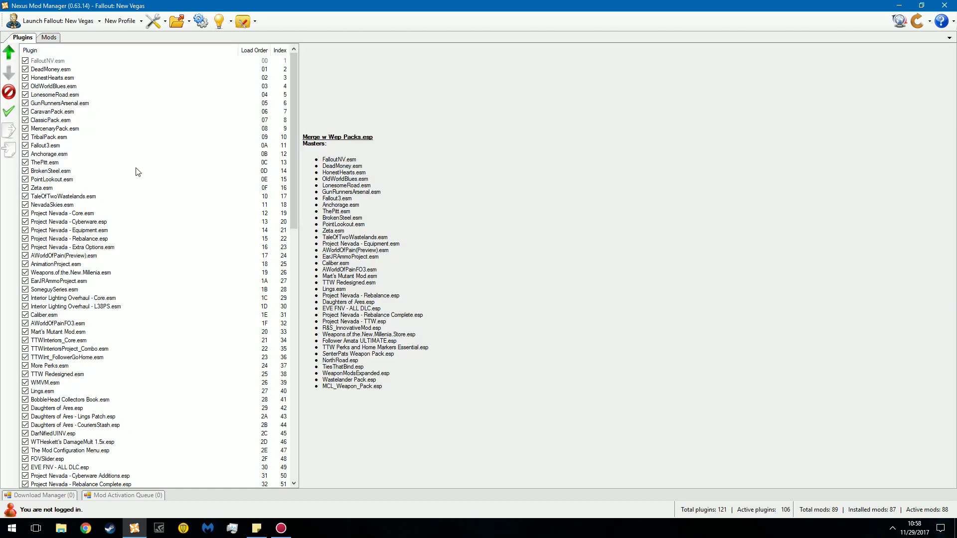
pyautogui.scroll(-20, 127, 166)
pyautogui.scroll(-2, 127, 165)
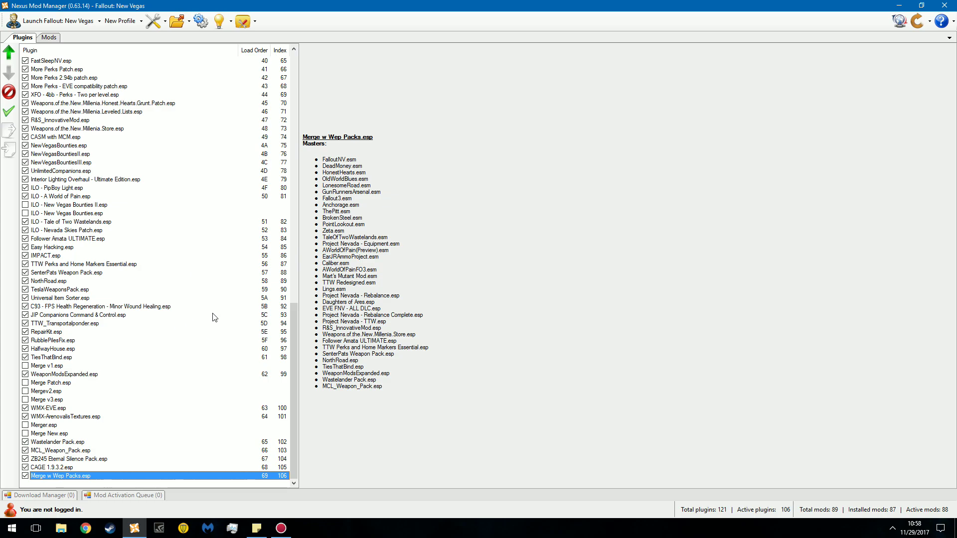
pyautogui.scroll(20, 214, 309)
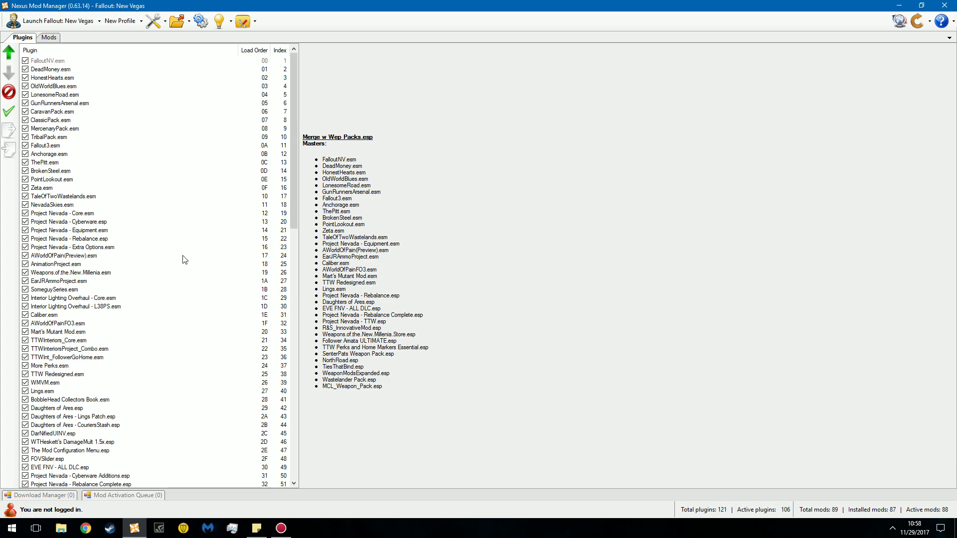
# In the mods list, highlight 16_9 replacer update, 5x faster waiting, BnB BodyExtender, Daughters of Ares, Easy Hacking and both Eternal Silence Weapon Pack entries together.
pyautogui.click(49, 38)
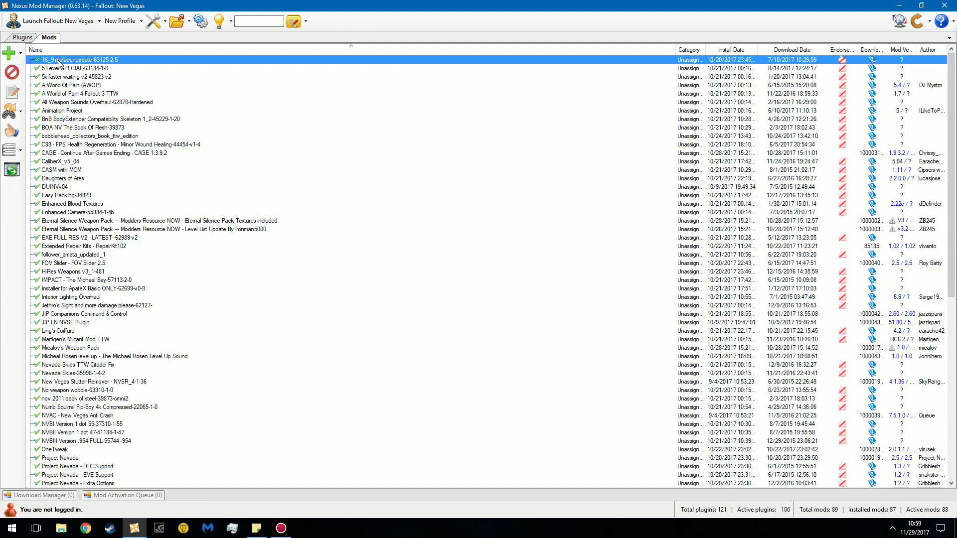
pyautogui.keyDown('ctrl'); pyautogui.click(60, 79); pyautogui.keyUp('ctrl')
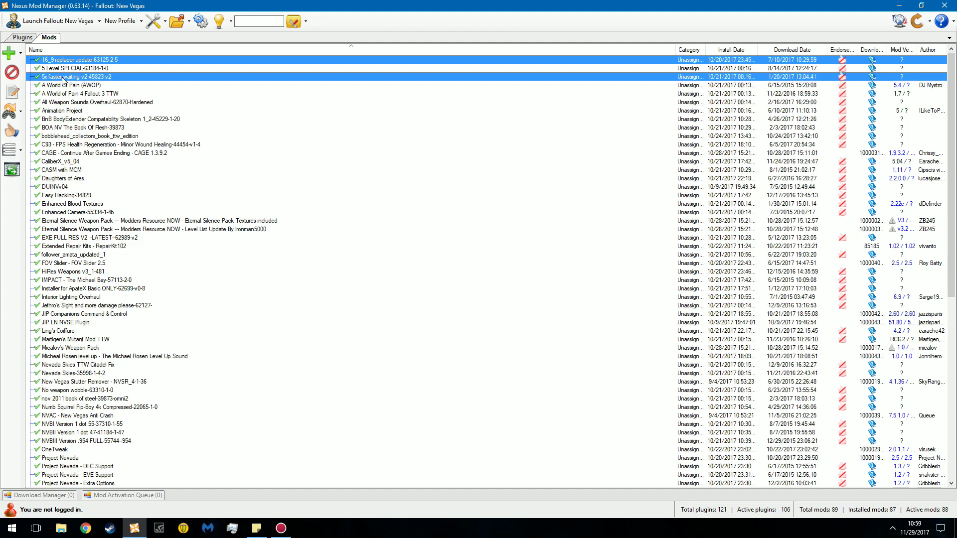
pyautogui.keyDown('ctrl'); pyautogui.click(59, 120); pyautogui.keyUp('ctrl')
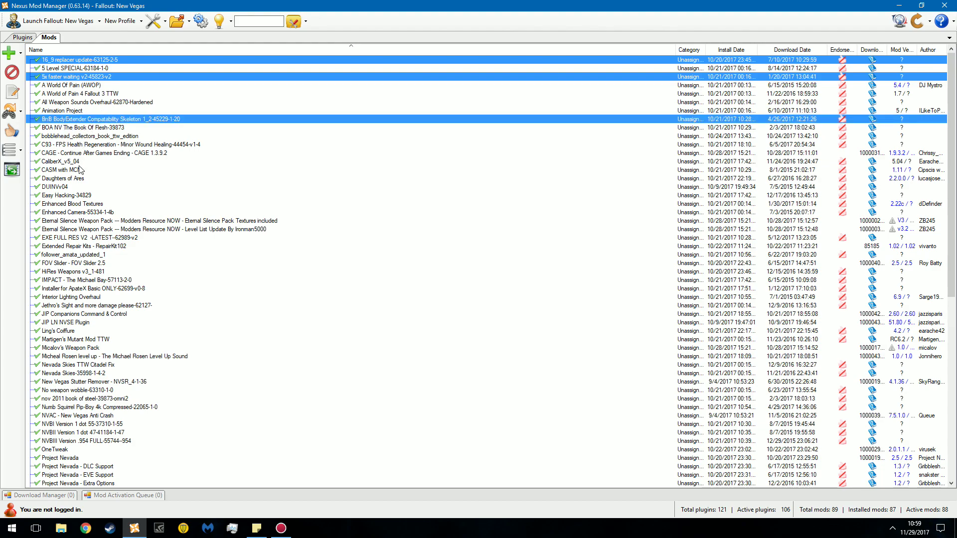
pyautogui.keyDown('ctrl'); pyautogui.click(72, 179); pyautogui.keyUp('ctrl')
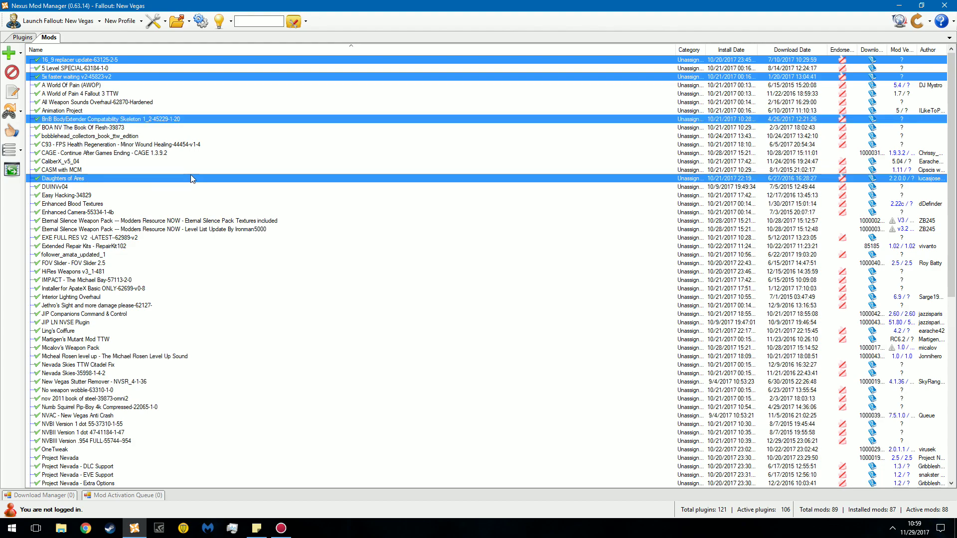
pyautogui.keyDown('ctrl'); pyautogui.click(80, 197); pyautogui.keyUp('ctrl')
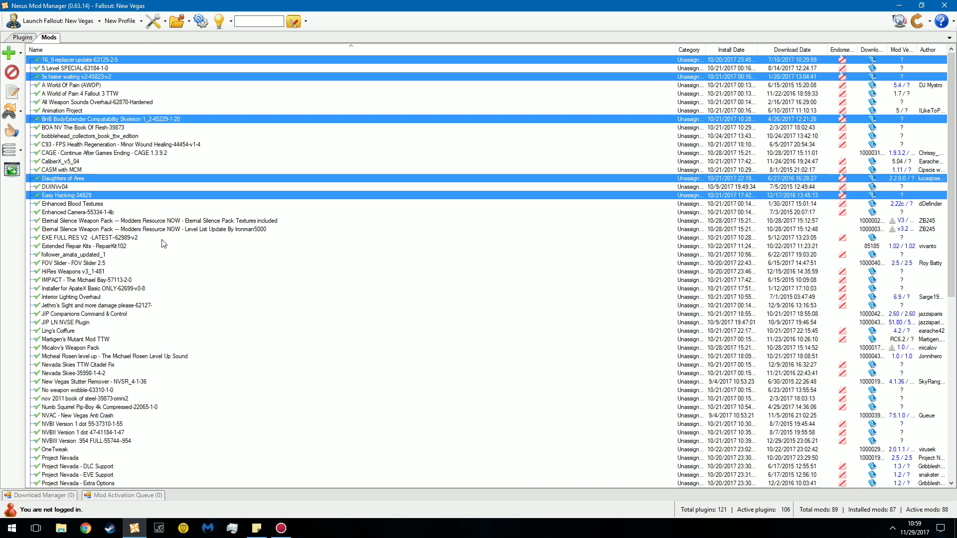
pyautogui.keyDown('ctrl'); pyautogui.click(133, 220); pyautogui.keyUp('ctrl')
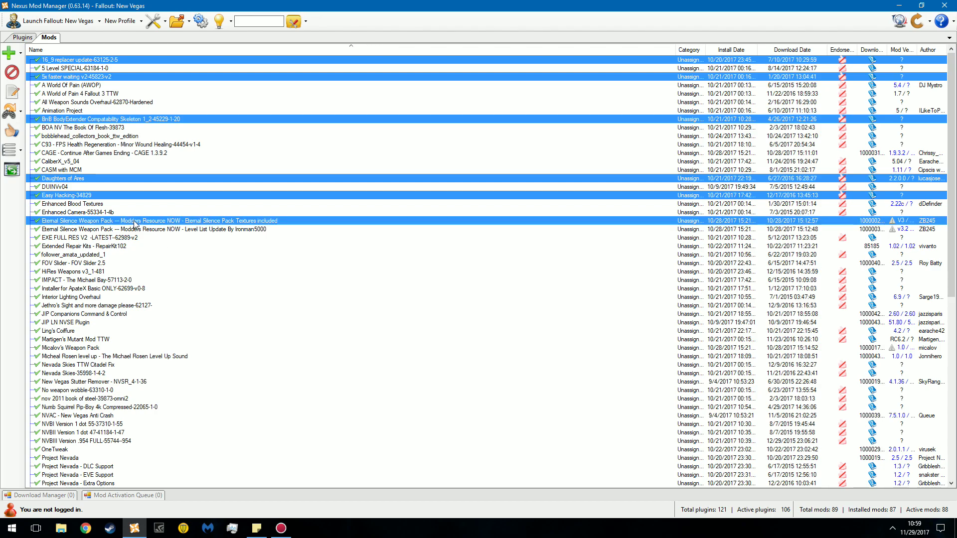
pyautogui.keyDown('ctrl'); pyautogui.click(126, 231); pyautogui.keyUp('ctrl')
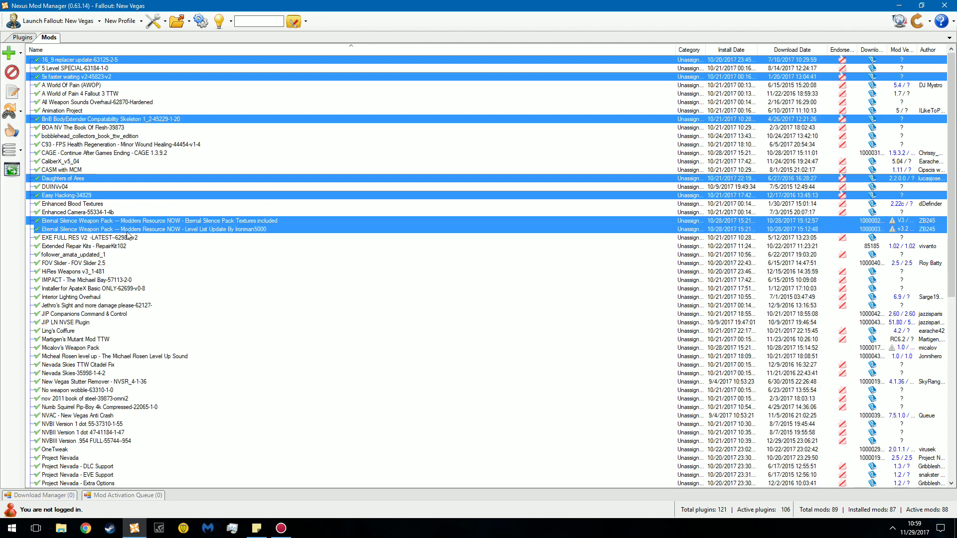
pyautogui.keyDown('ctrl'); pyautogui.click(82, 246); pyautogui.keyUp('ctrl')
pyautogui.keyDown('ctrl'); pyautogui.click(81, 246); pyautogui.keyUp('ctrl')
# Select only All Weapon Sounds Overhaul, look through the mods list to its end, and go back to select 16_9 replacer update.
pyautogui.click(85, 103)
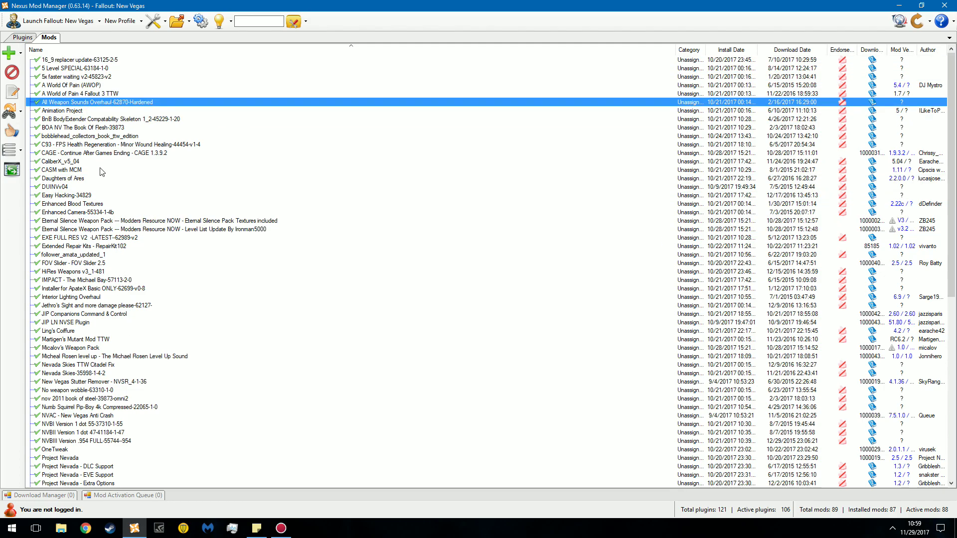
pyautogui.scroll(-10, 86, 199)
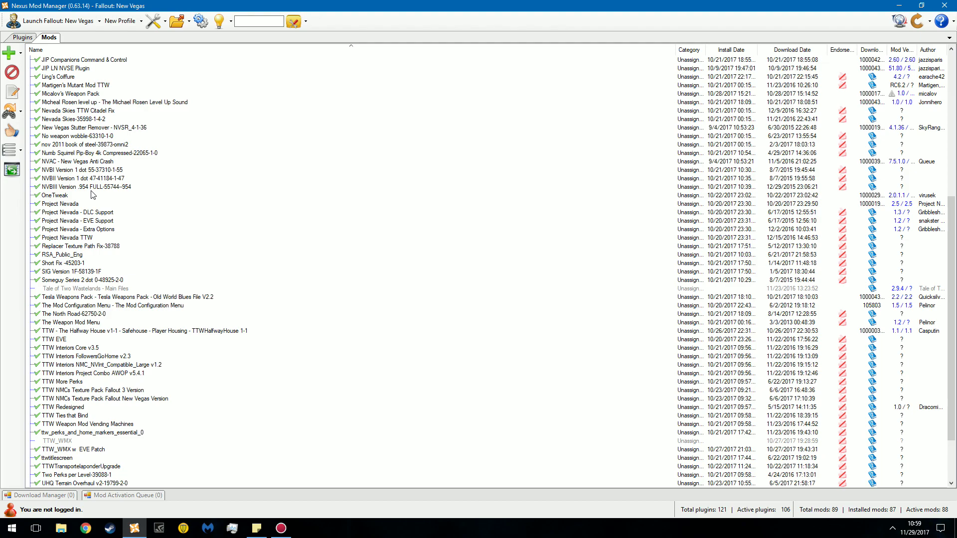
pyautogui.scroll(-3, 130, 255)
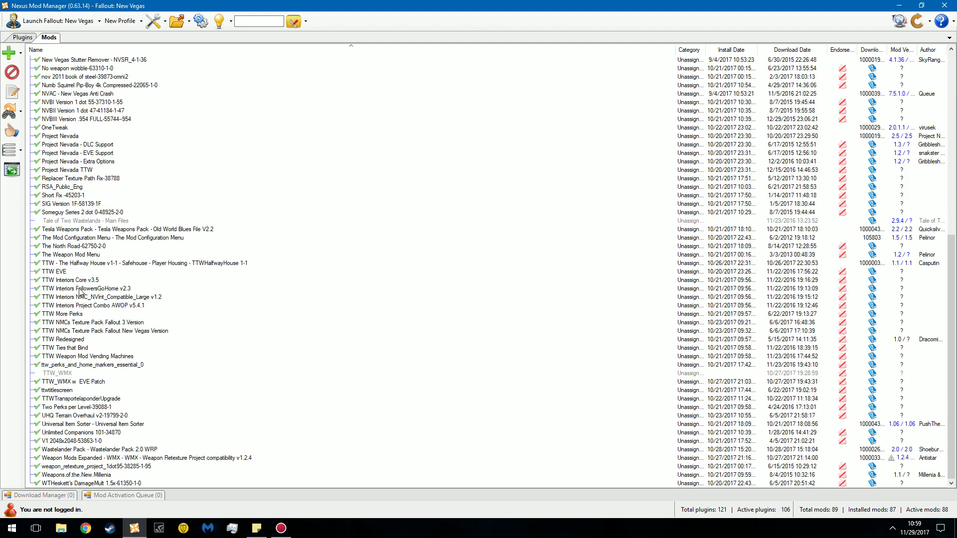
pyautogui.scroll(13, 50, 303)
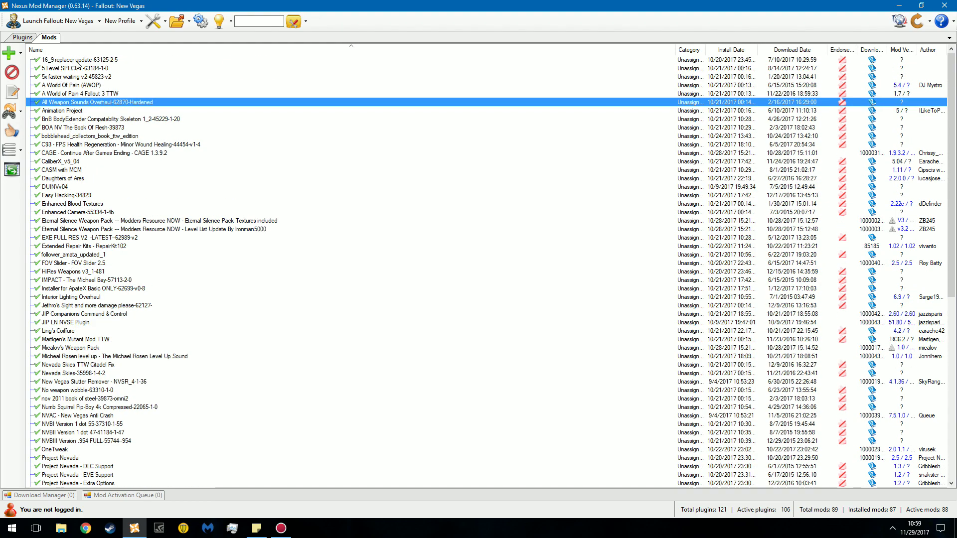
pyautogui.click(98, 60)
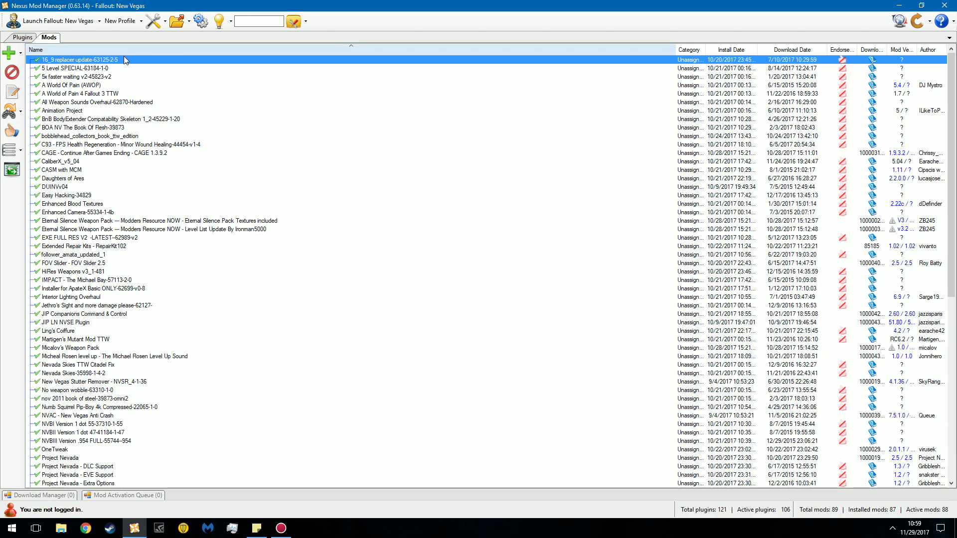
# Go through the mods list once more, view the A World Of Pain (AWOP) description, and reselect 16_9 replacer update.
pyautogui.scroll(-13, 120, 120)
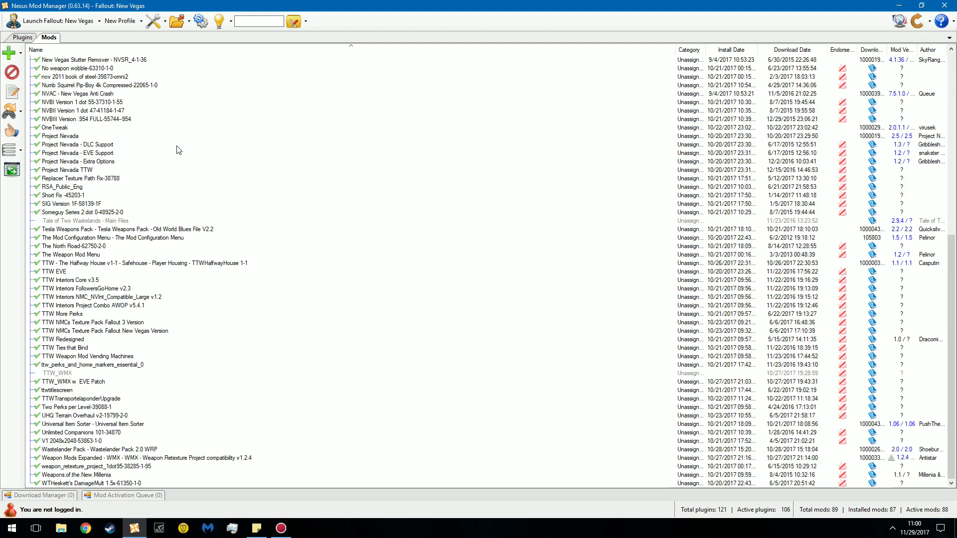
pyautogui.scroll(13, 636, 282)
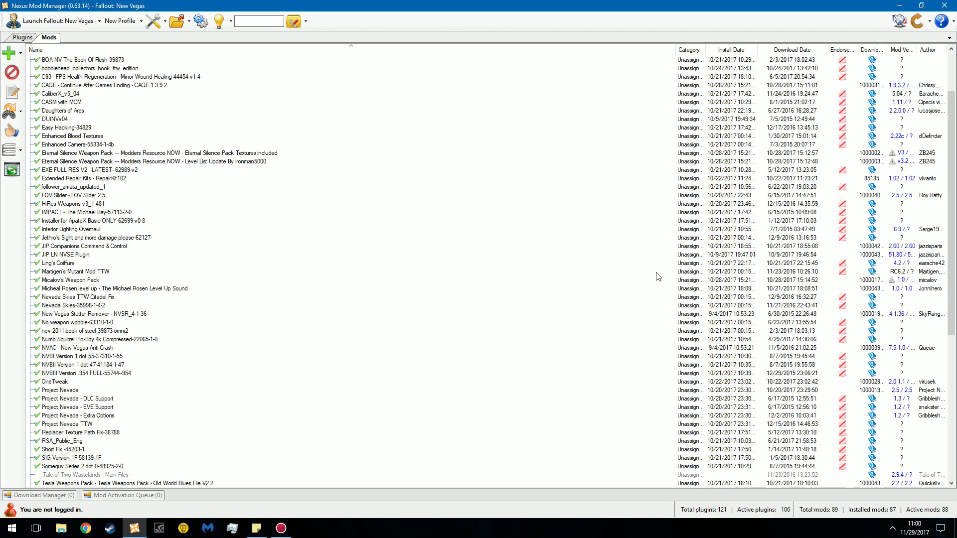
pyautogui.press('Home')
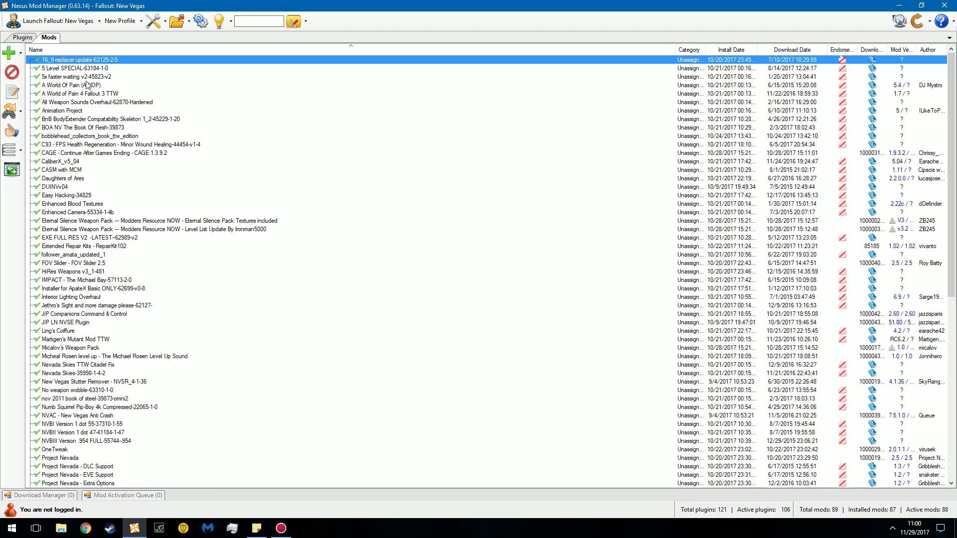
pyautogui.click(197, 86)
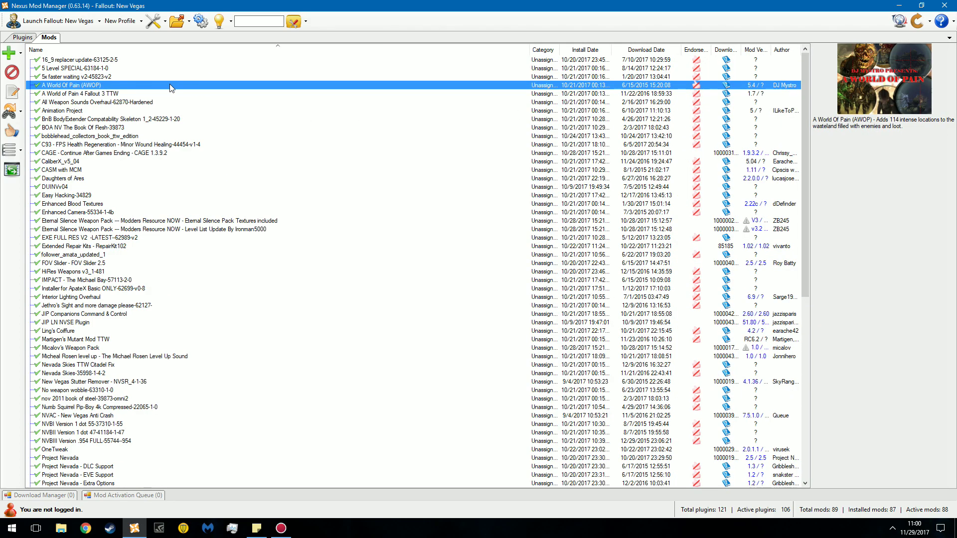
pyautogui.click(129, 63)
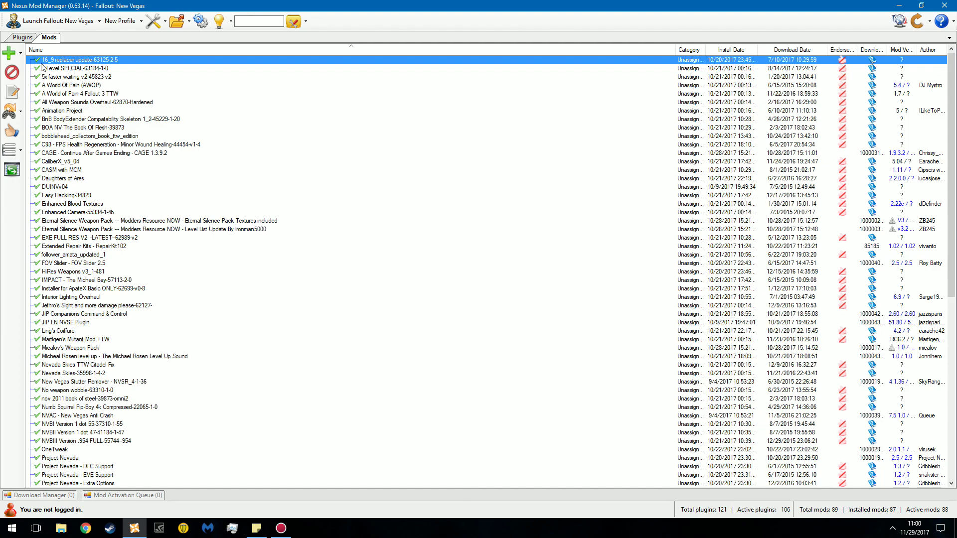
# Examine the order of the plugins down to Wastelander Pack.esp and return to FalloutNV.esm.
pyautogui.click(23, 37)
pyautogui.scroll(-6, 116, 282)
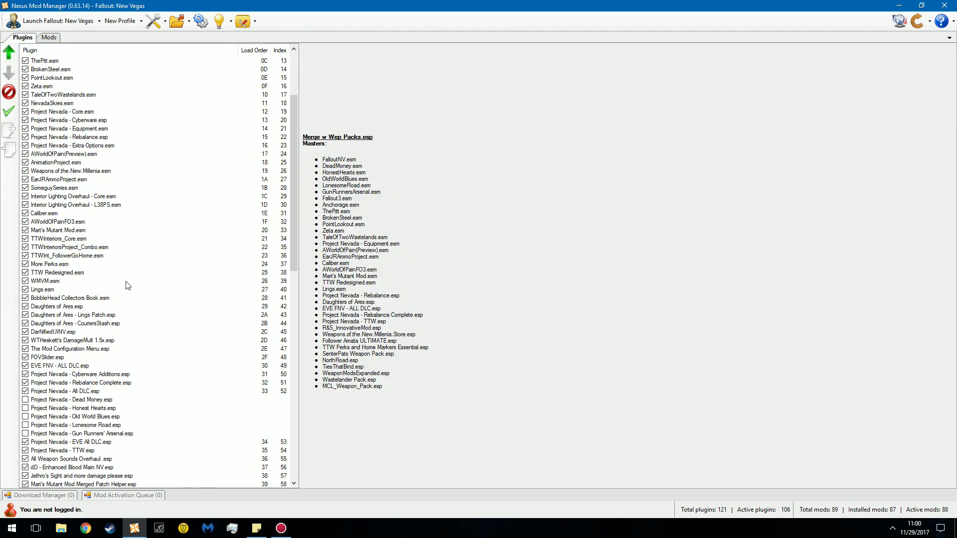
pyautogui.scroll(-2, 54, 297)
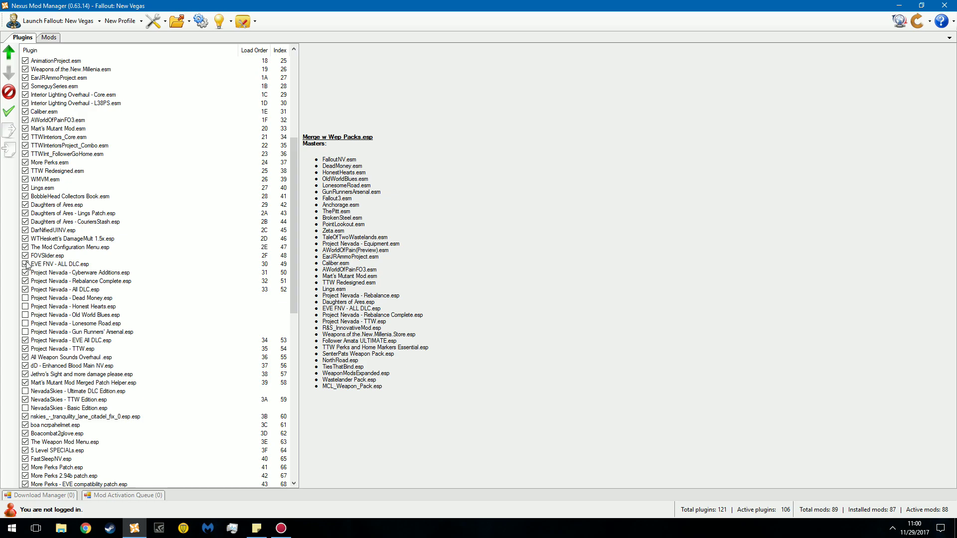
pyautogui.scroll(-14, 33, 242)
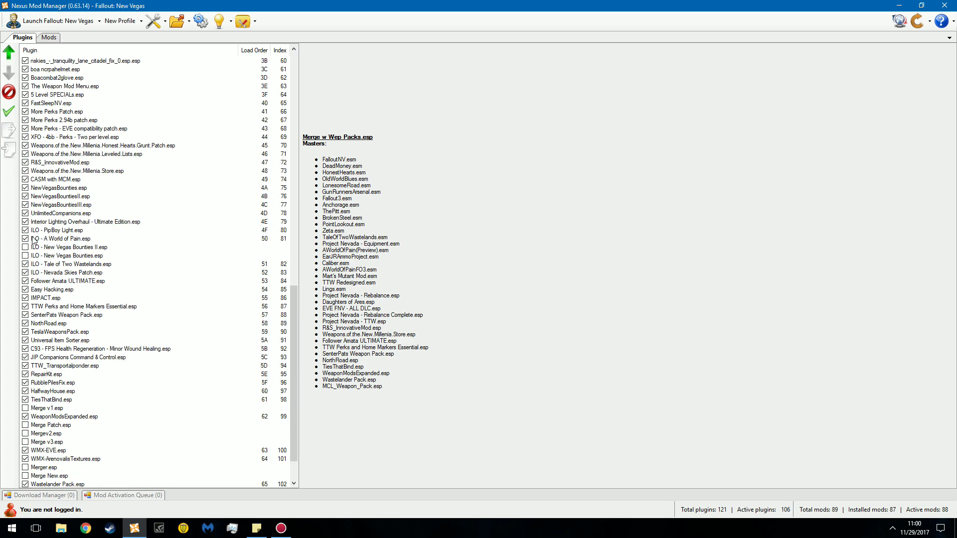
pyautogui.scroll(20, 76, 264)
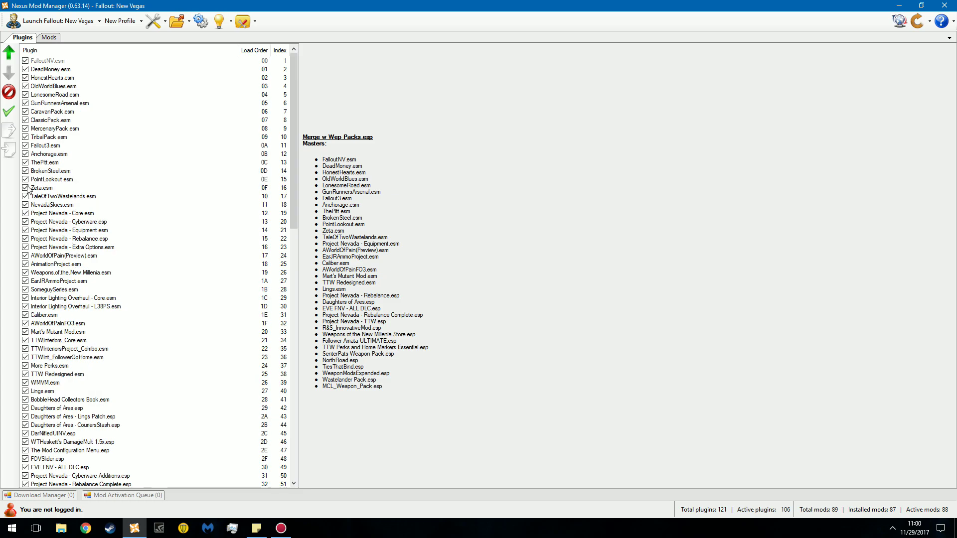
# Disable the Zeta.esm plugin and check the masters of TiesThatBind.esp for the missing dependency.
pyautogui.click(26, 188)
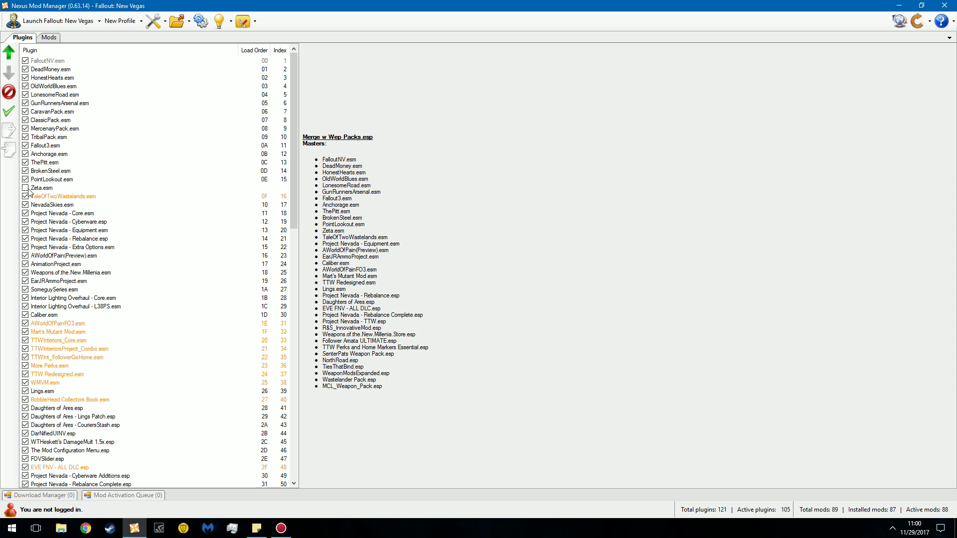
pyautogui.scroll(-16, 75, 299)
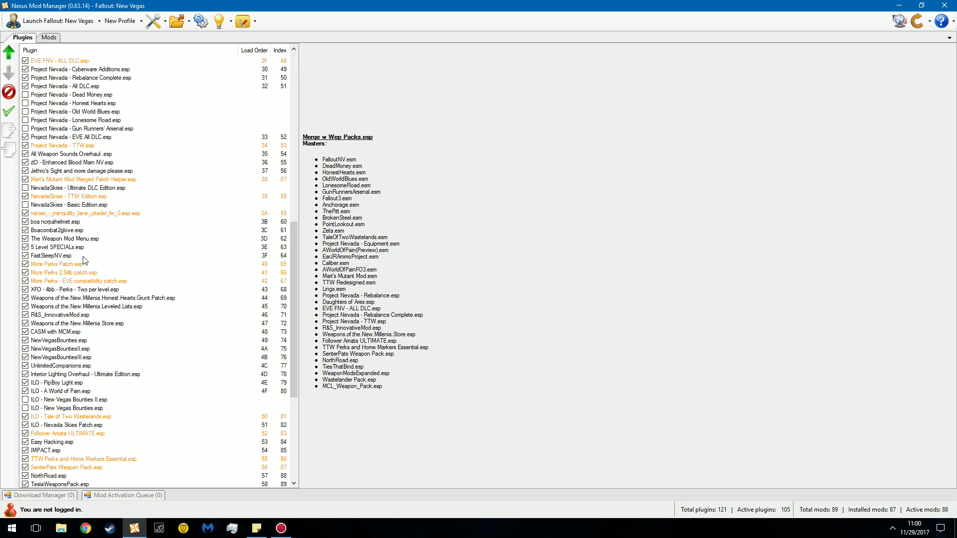
pyautogui.scroll(-8, 83, 259)
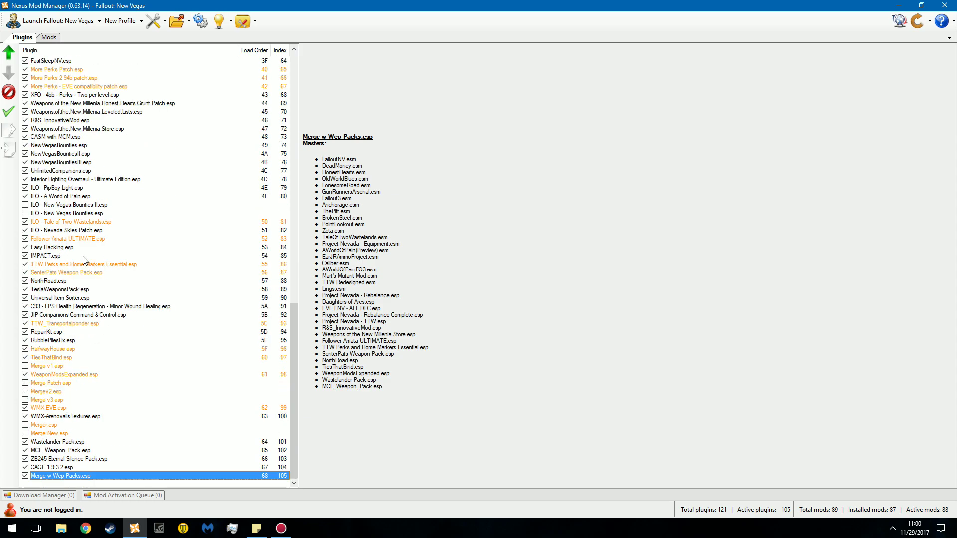
pyautogui.click(53, 358)
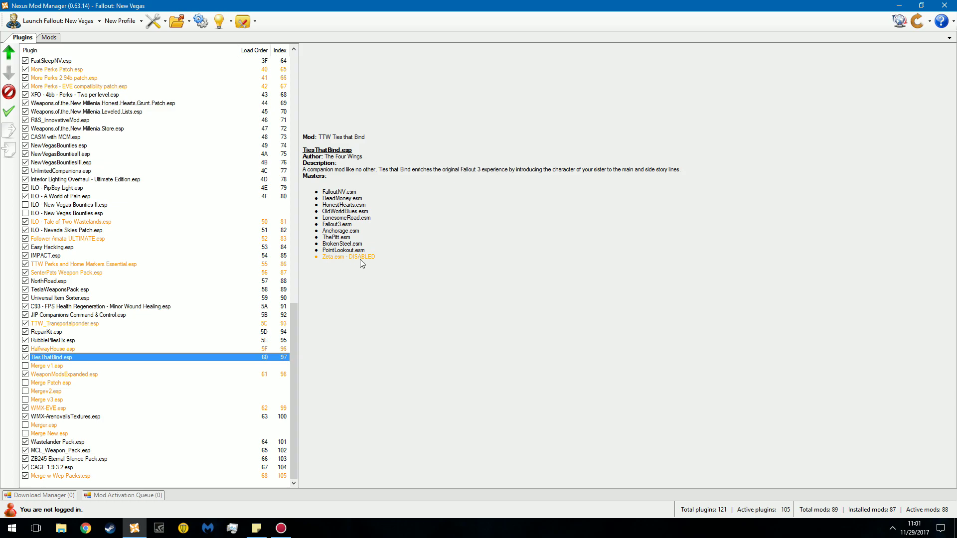
# Re-enable Zeta.esm and view its own mod details and masters.
pyautogui.scroll(20, 124, 235)
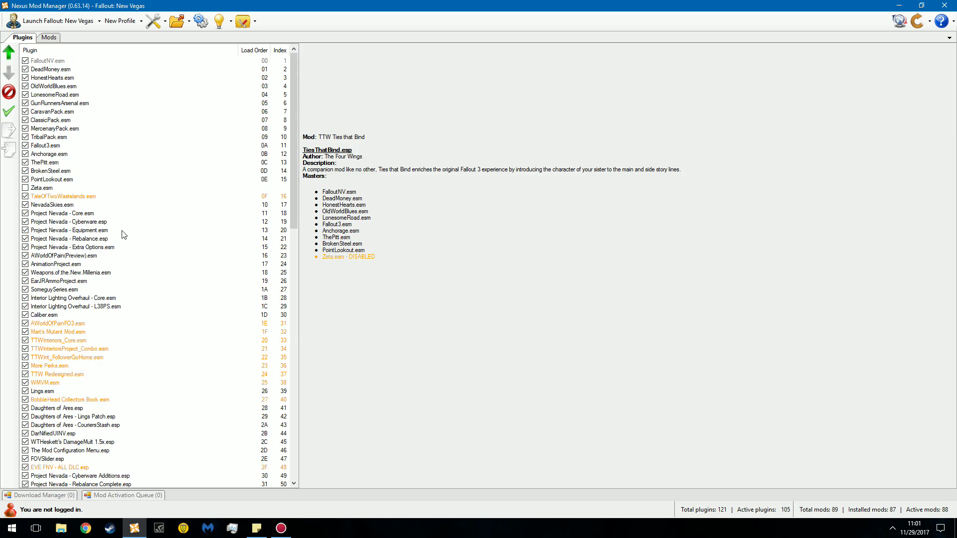
pyautogui.click(25, 187)
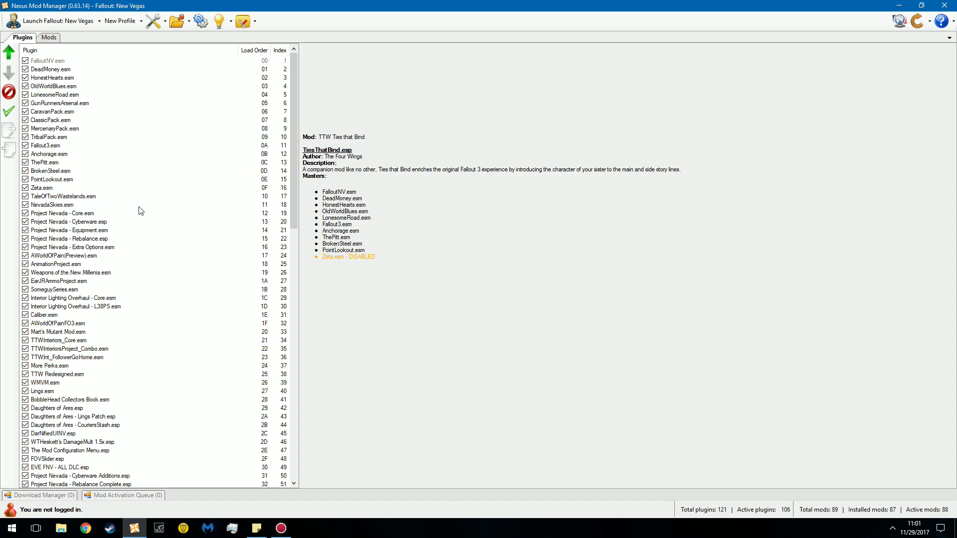
pyautogui.click(50, 188)
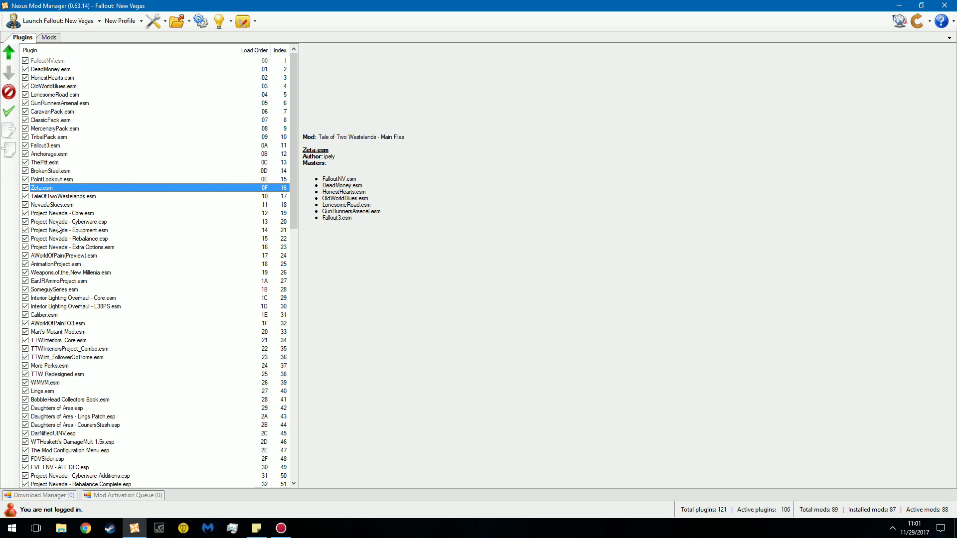
# Look through the plugins down to Merge w Wep Packs.esp and compare them with the installed mods list.
pyautogui.scroll(-2, 52, 189)
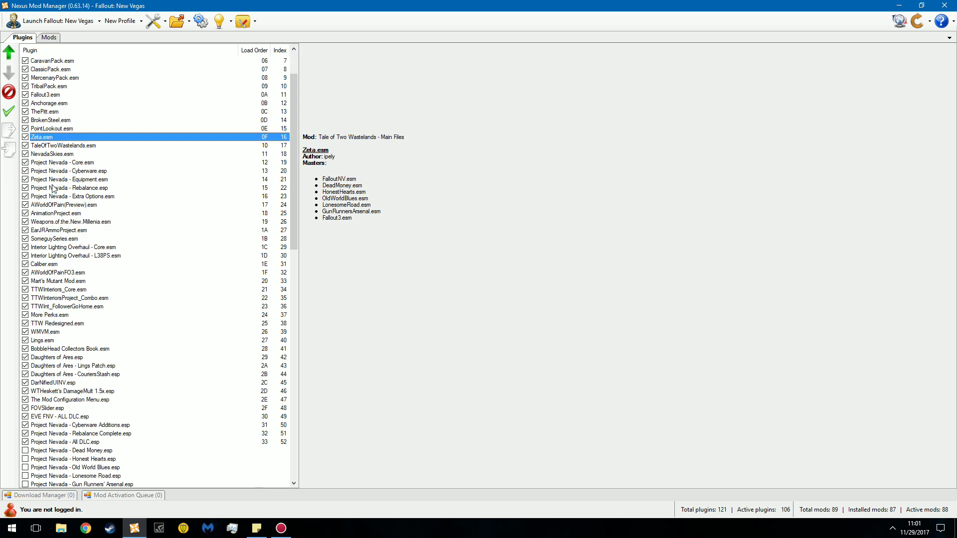
pyautogui.scroll(-20, 52, 188)
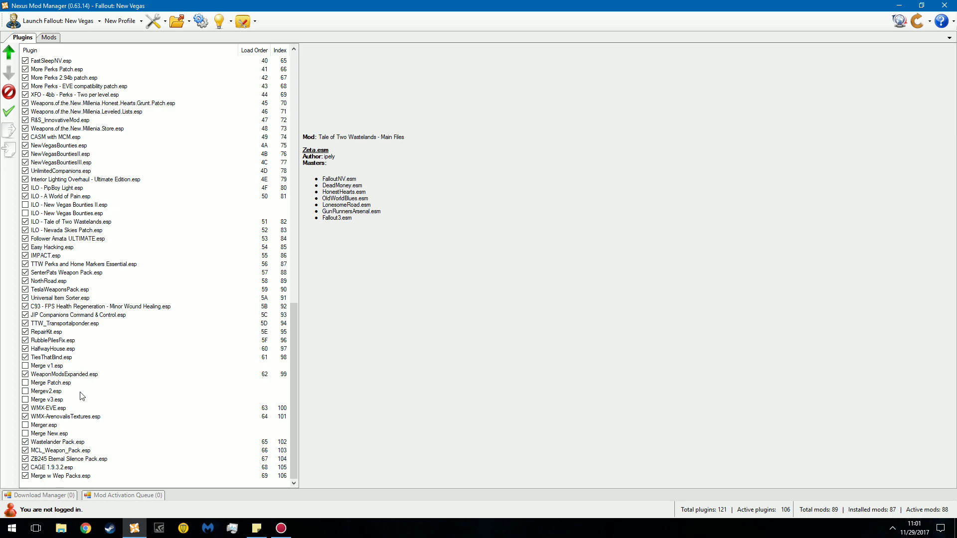
pyautogui.click(54, 38)
pyautogui.scroll(-12, 140, 252)
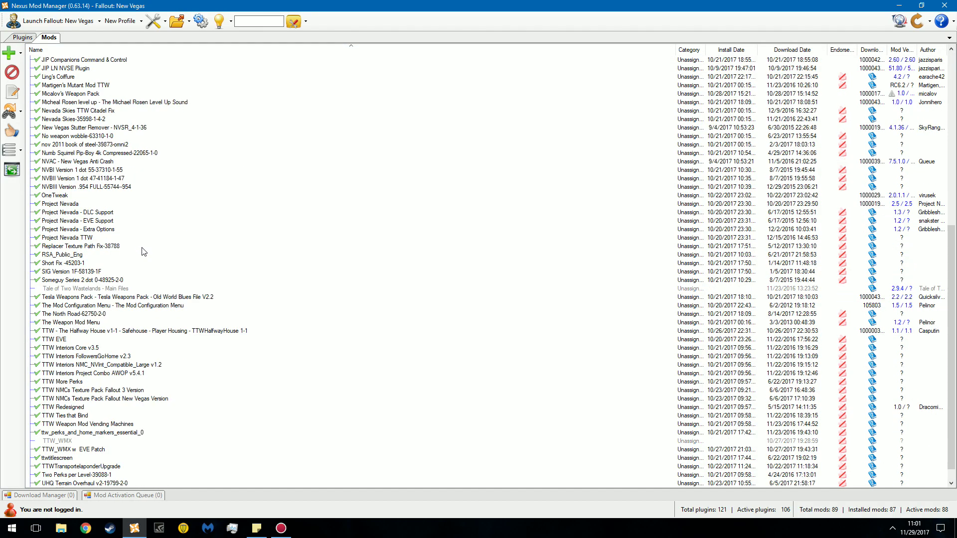
pyautogui.scroll(12, 140, 251)
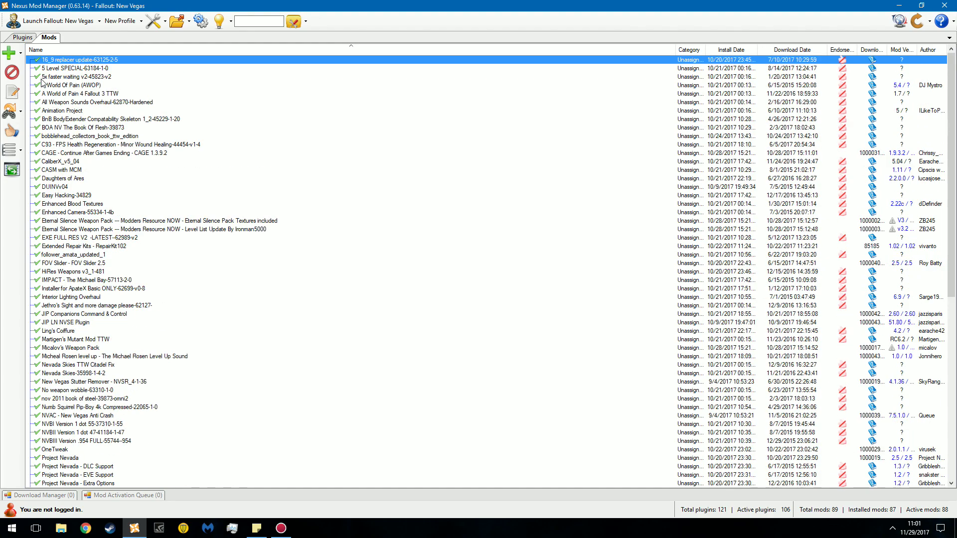
# Return to the plugins and review their load order from Merge w Wep Packs.esp back up to FalloutNV.esm.
pyautogui.click(31, 38)
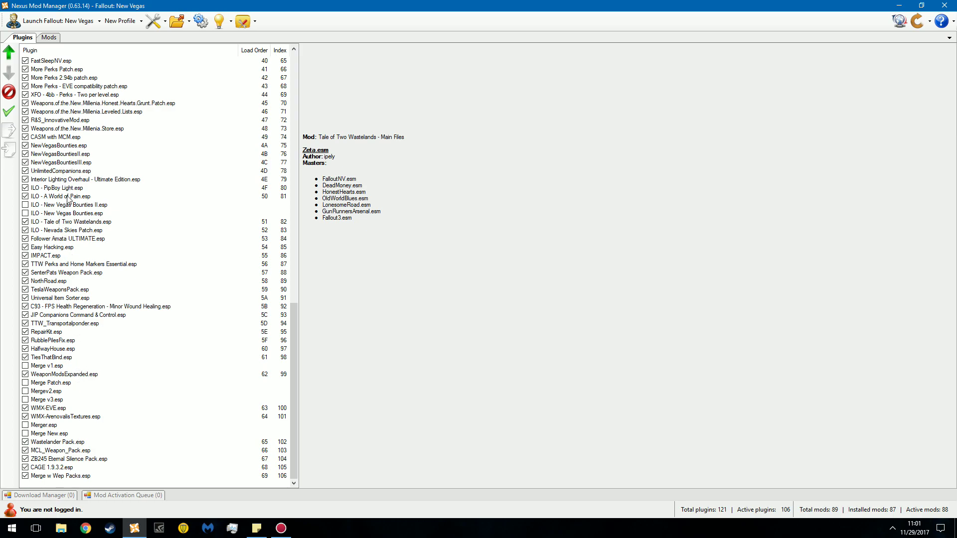
pyautogui.scroll(4, 66, 302)
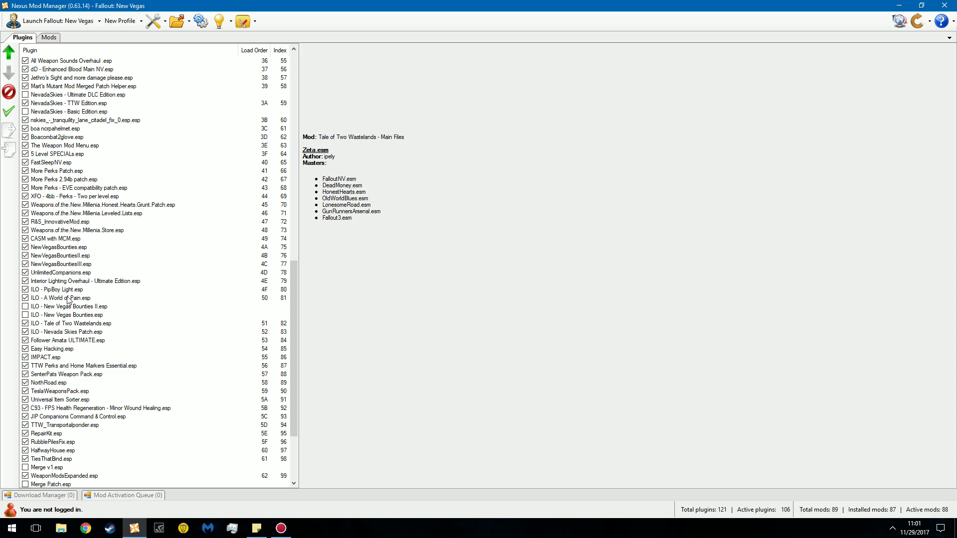
pyautogui.scroll(-4, 69, 299)
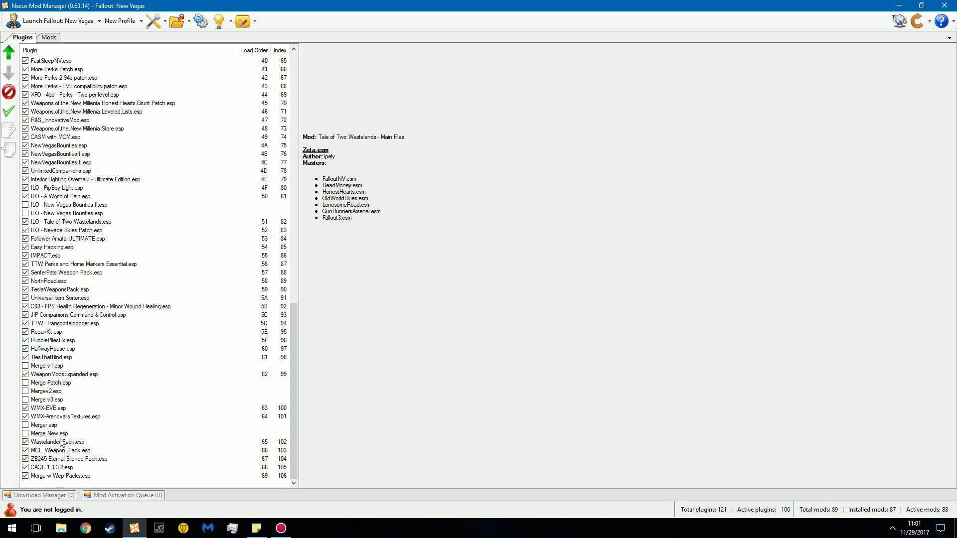
pyautogui.scroll(14, 60, 433)
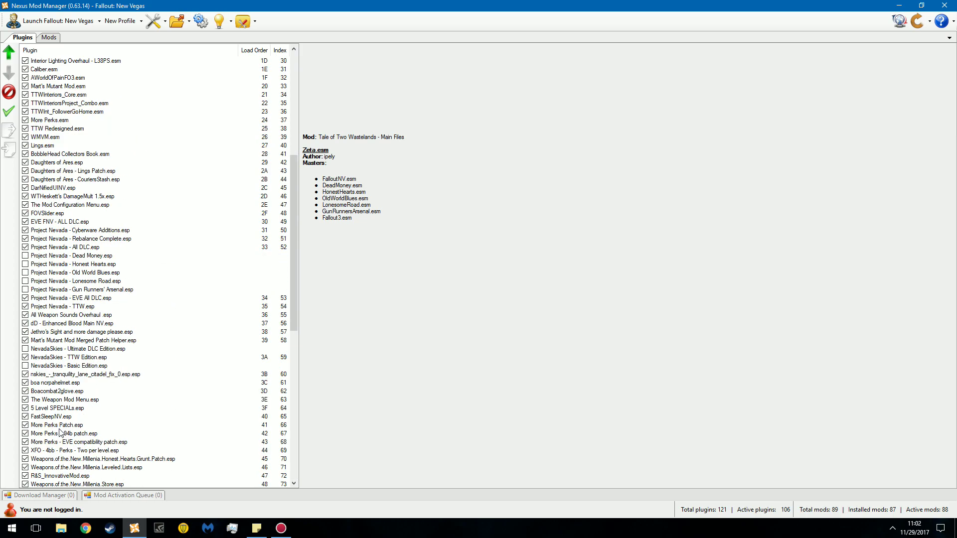
pyautogui.scroll(10, 63, 433)
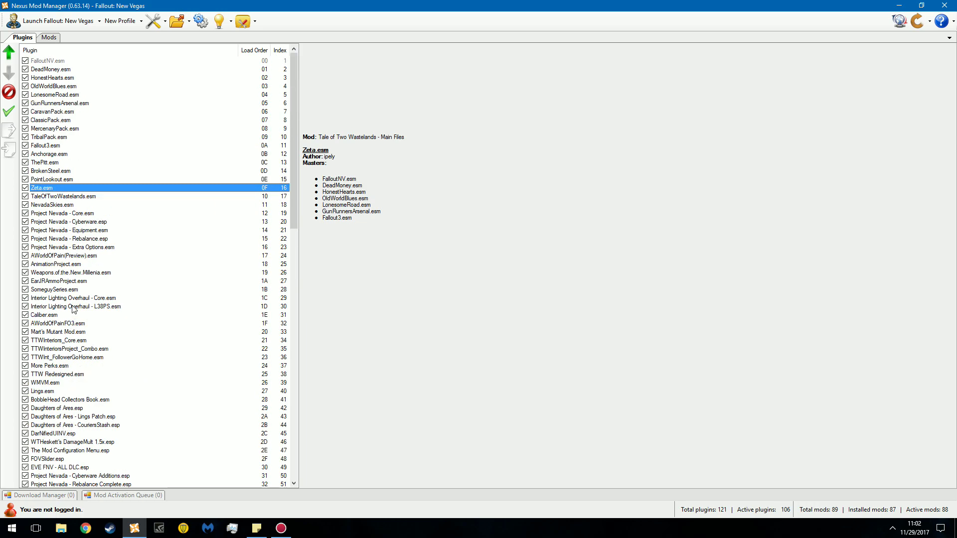
# Show the installed mods list again, leaving 16_9 replacer update selected with its name unedited.
pyautogui.click(45, 38)
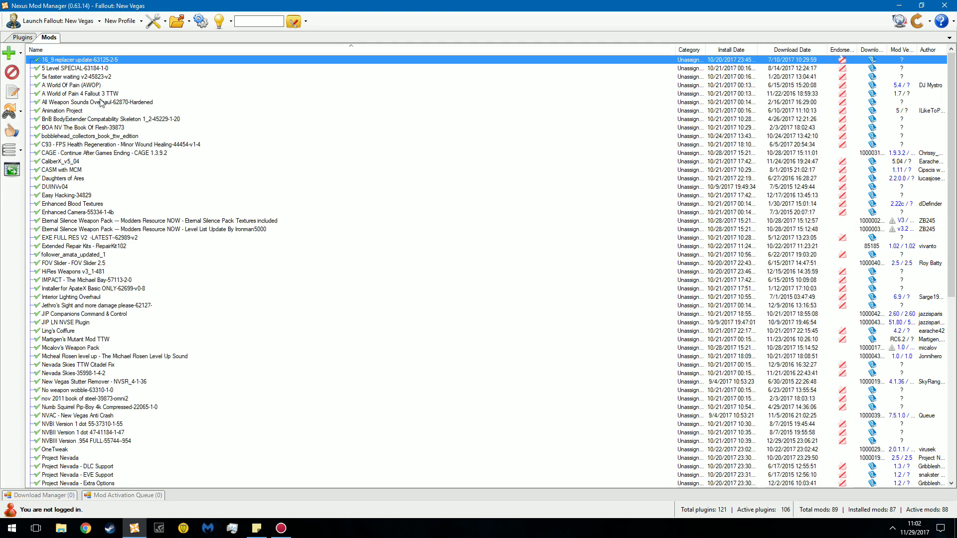
pyautogui.click(65, 64)
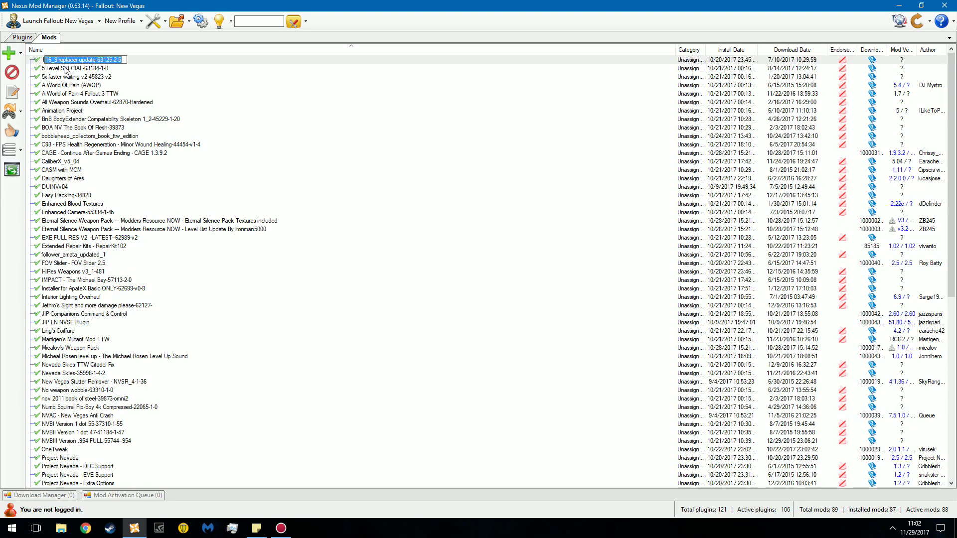
pyautogui.press('Escape')
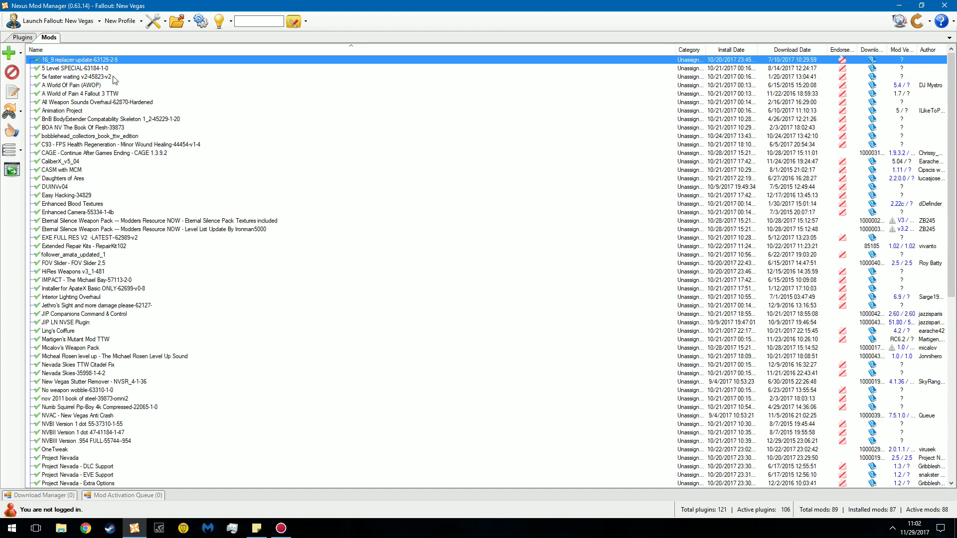